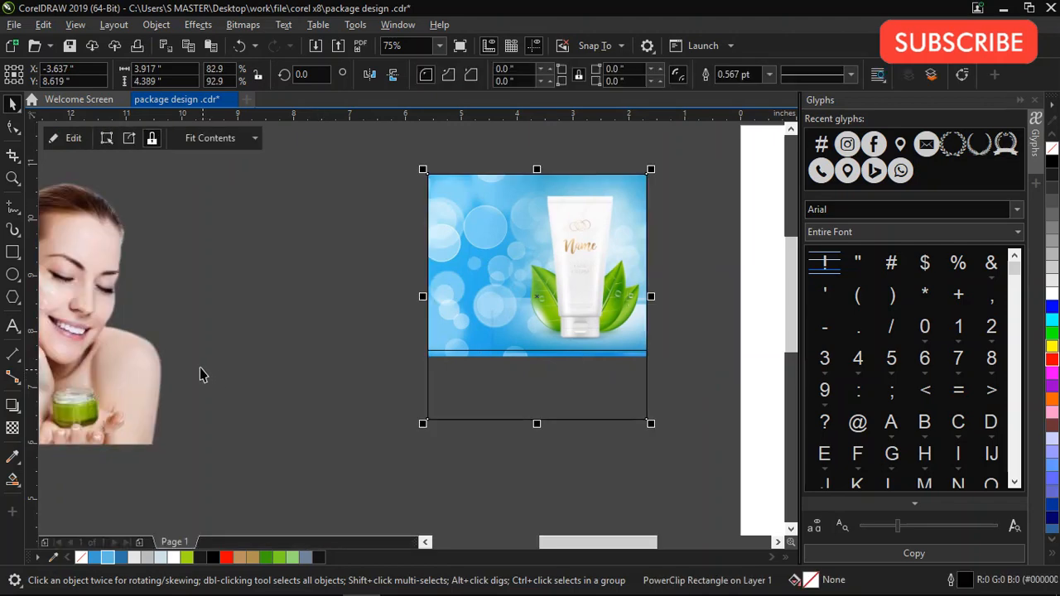
Inside the front panel's PowerClip, fill the lower rectangle with white, remove its outline and bring it to the front.
{"action": "left_click", "coordinate": [462, 348], "text": "ctrl"}
{"action": "left_click", "coordinate": [580, 384]}
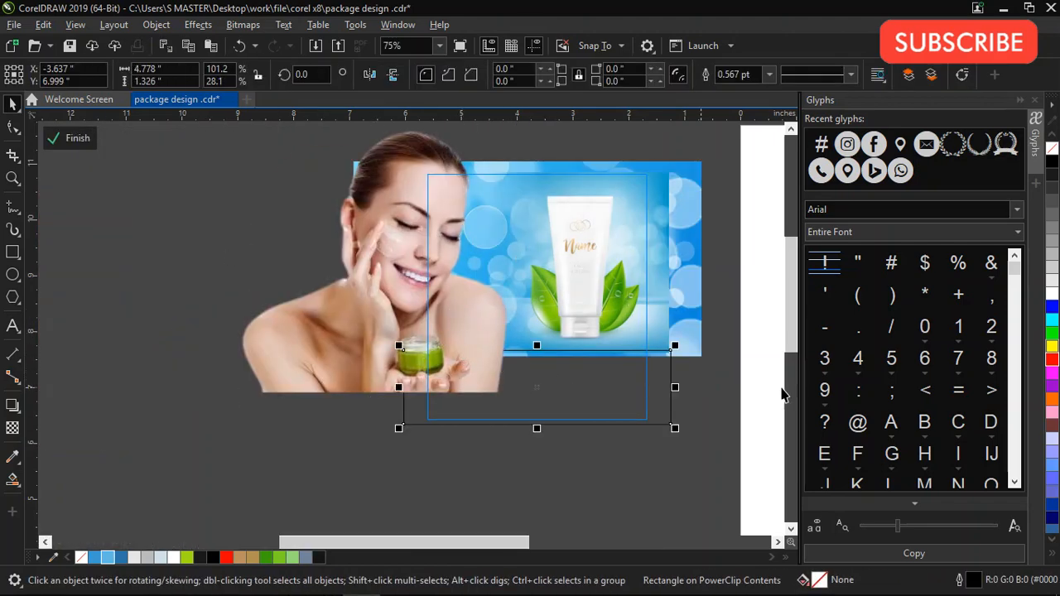
{"action": "left_click", "coordinate": [1052, 294]}
{"action": "key", "text": "shift+Page_Up"}
{"action": "right_click", "coordinate": [81, 559]}
Shrink the woman photo, move it over the bokeh background beside the tube, and resize the product image to meet the white band.
{"action": "left_click", "coordinate": [316, 337]}
{"action": "left_click_drag", "start_coordinate": [232, 395], "coordinate": [319, 376]}
{"action": "left_click_drag", "start_coordinate": [374, 296], "coordinate": [377, 329]}
{"action": "left_click", "coordinate": [621, 319]}
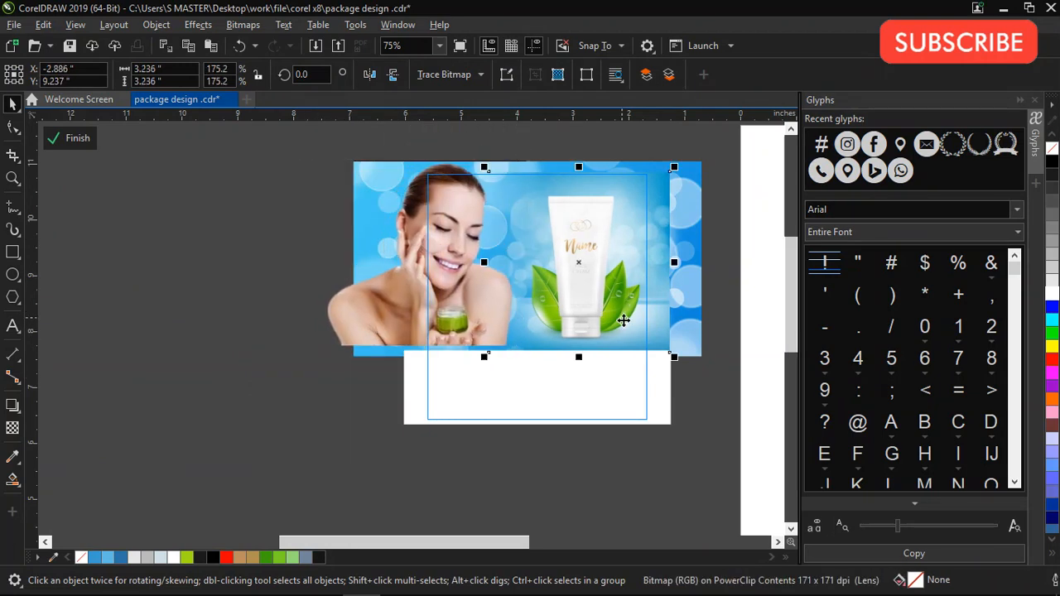
{"action": "left_click_drag", "start_coordinate": [675, 358], "coordinate": [675, 355]}
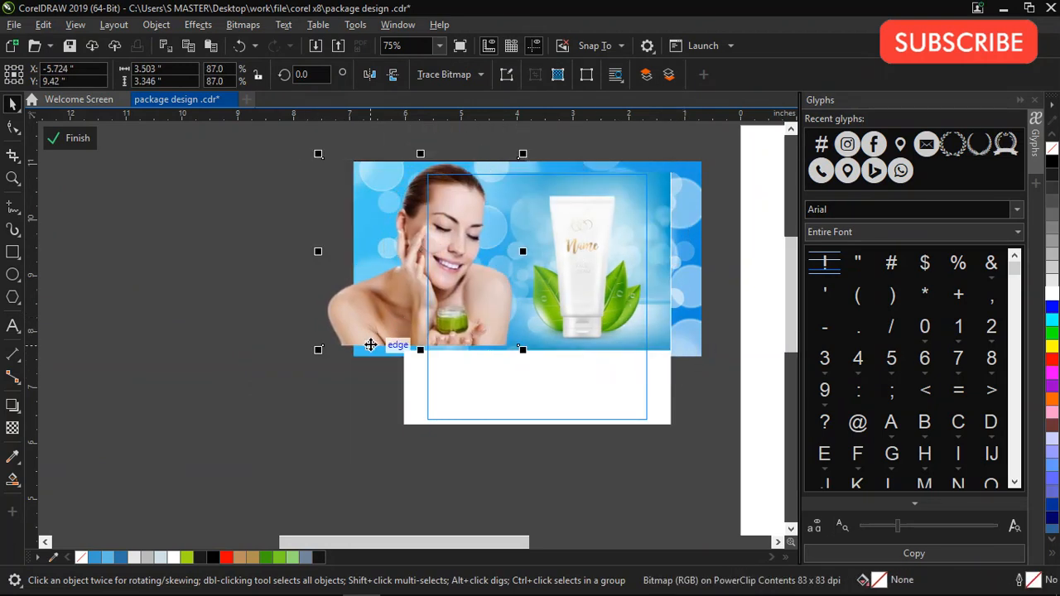
Enlarge the woman photo to about 4.08 × 3.9 in and nudge it down so the white band covers its lower part.
{"action": "left_click_drag", "start_coordinate": [524, 351], "coordinate": [547, 393]}
{"action": "left_click_drag", "start_coordinate": [320, 172], "coordinate": [313, 166]}
{"action": "key", "text": "Right"}
{"action": "key", "text": "Right"}
{"action": "key", "text": "Right"}
{"action": "key", "text": "Left"}
{"action": "key", "text": "Down"}
{"action": "key", "text": "Down"}
{"action": "key", "text": "Down"}
{"action": "key", "text": "Down"}
{"action": "key", "text": "Down"}
{"action": "key", "text": "Down"}
{"action": "key", "text": "Down"}
{"action": "key", "text": "Down"}
{"action": "key", "text": "Down"}
{"action": "key", "text": "Down"}
{"action": "key", "text": "Down"}
{"action": "key", "text": "Down"}
{"action": "key", "text": "Down"}
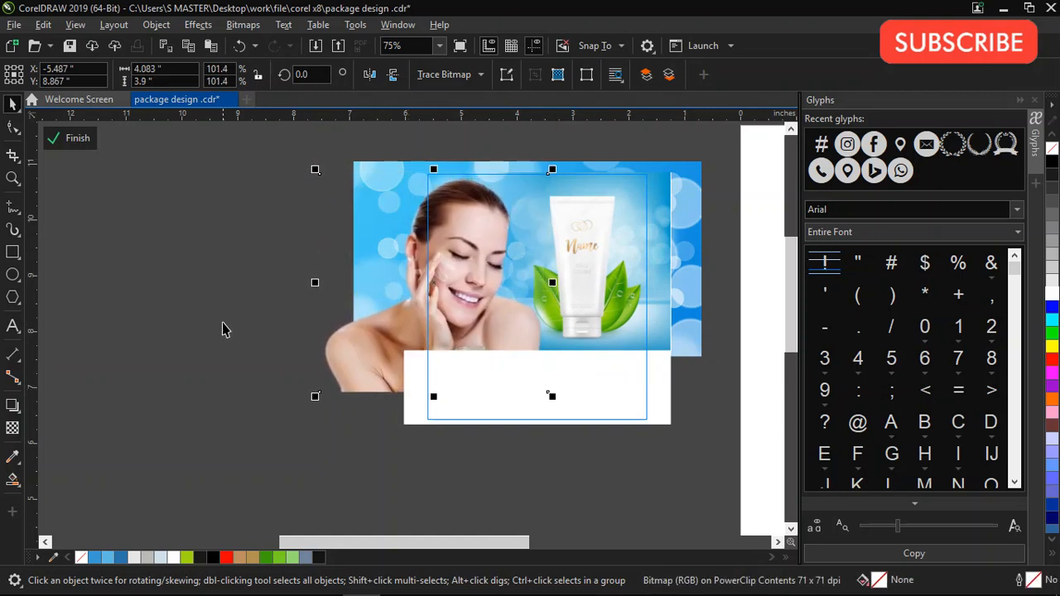
Draw a rectangle about 5.15 × 4.13 in over the photos, filled with blue #2C76A7 and without an outline.
{"action": "left_click", "coordinate": [278, 364]}
{"action": "mouse_move", "coordinate": [396, 143]}
{"action": "left_mouse_down"}
{"action": "mouse_move", "coordinate": [687, 356]}
{"action": "mouse_move", "coordinate": [683, 374]}
{"action": "left_mouse_up"}
{"action": "key", "text": "space"}
{"action": "left_click", "coordinate": [121, 557]}
{"action": "right_click", "coordinate": [81, 558]}
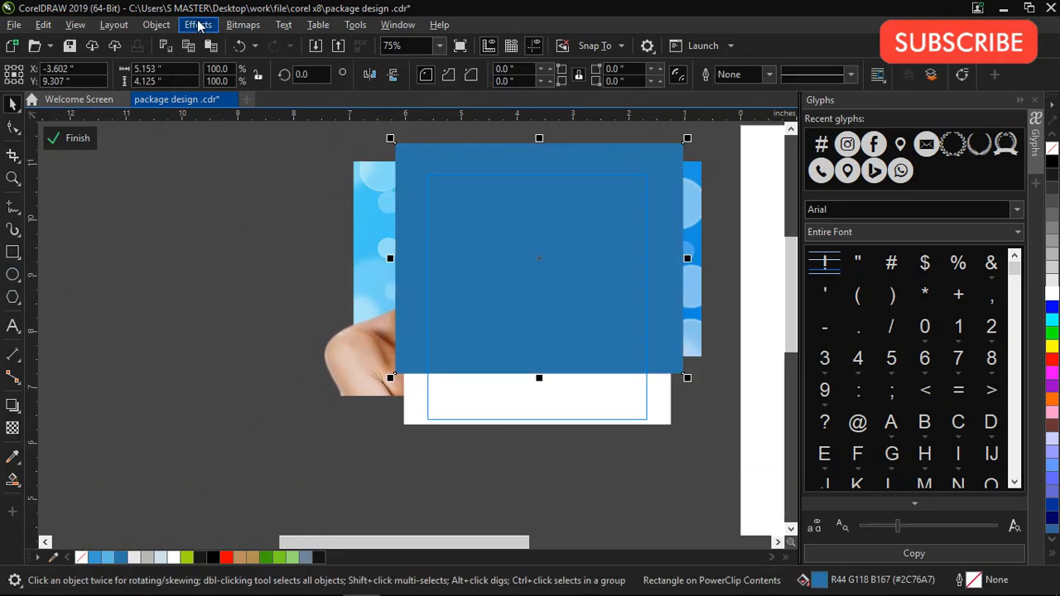
Apply an elliptical fountain transparency in Overlay mode to the blue rectangle, centred beside the woman's face.
{"action": "left_click", "coordinate": [199, 24]}
{"action": "left_click", "coordinate": [12, 428]}
{"action": "left_click", "coordinate": [210, 73]}
{"action": "left_click", "coordinate": [236, 389]}
{"action": "left_click_drag", "start_coordinate": [536, 334], "coordinate": [539, 373]}
{"action": "left_click", "coordinate": [335, 75]}
{"action": "left_click_drag", "start_coordinate": [539, 324], "coordinate": [502, 262]}
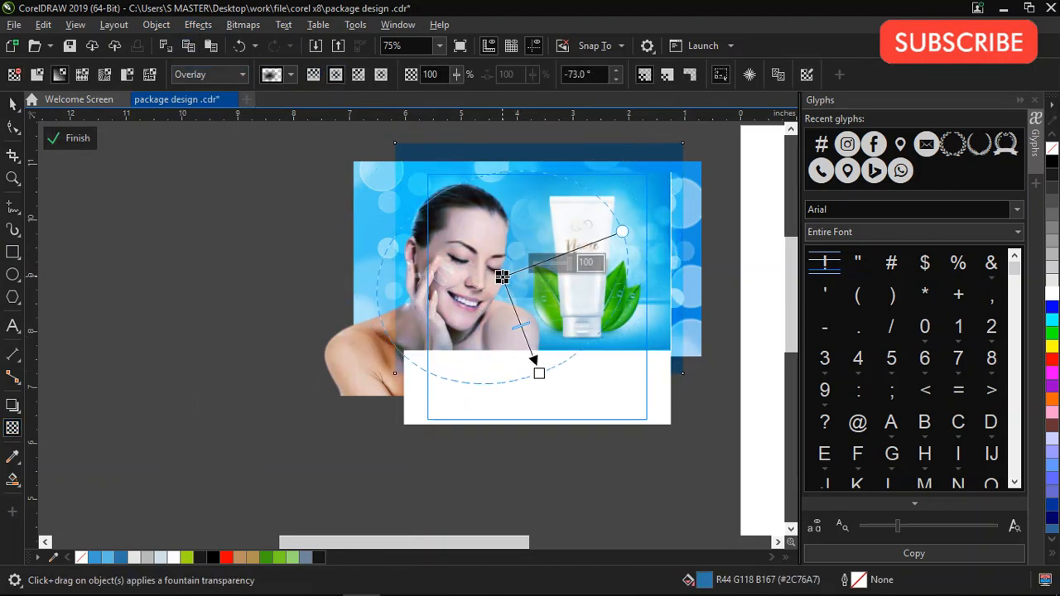
Convert the white rectangle below the photos to an 800 dpi bitmap.
{"action": "key", "text": "space"}
{"action": "left_click", "coordinate": [439, 402]}
{"action": "left_click", "coordinate": [243, 25]}
{"action": "left_click", "coordinate": [261, 44]}
{"action": "key", "text": "Return"}
Add Gaussian noise at level 93 in Intensity colour mode to the white band, and finish editing the PowerClip contents.
{"action": "left_click", "coordinate": [198, 26]}
{"action": "mouse_move", "coordinate": [239, 255]}
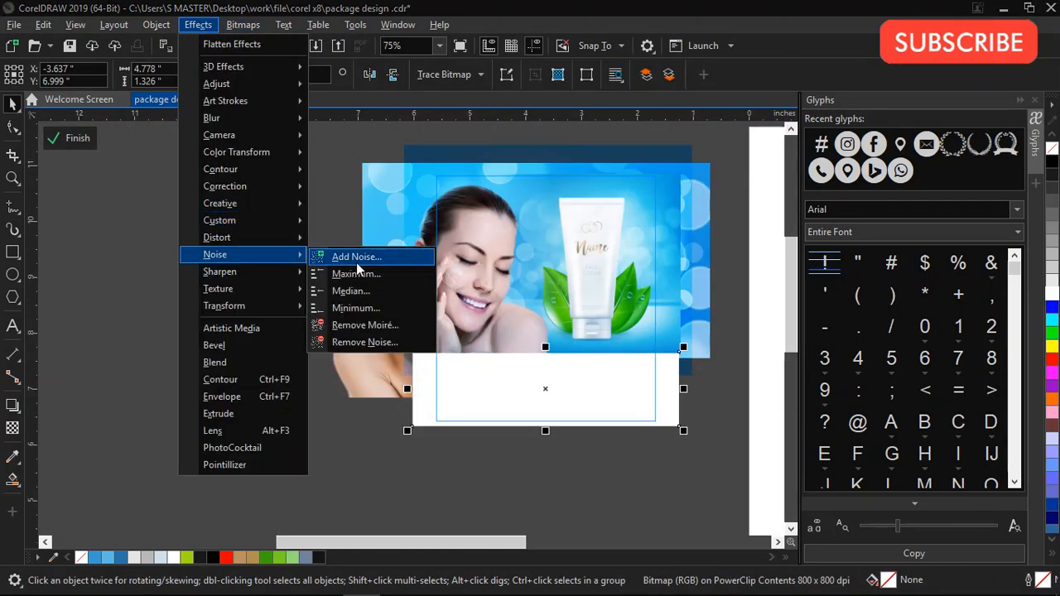
{"action": "left_click", "coordinate": [357, 262]}
{"action": "left_click_drag", "start_coordinate": [516, 175], "coordinate": [604, 198]}
{"action": "scroll", "coordinate": [475, 416], "scroll_direction": "up", "scroll_amount": 2}
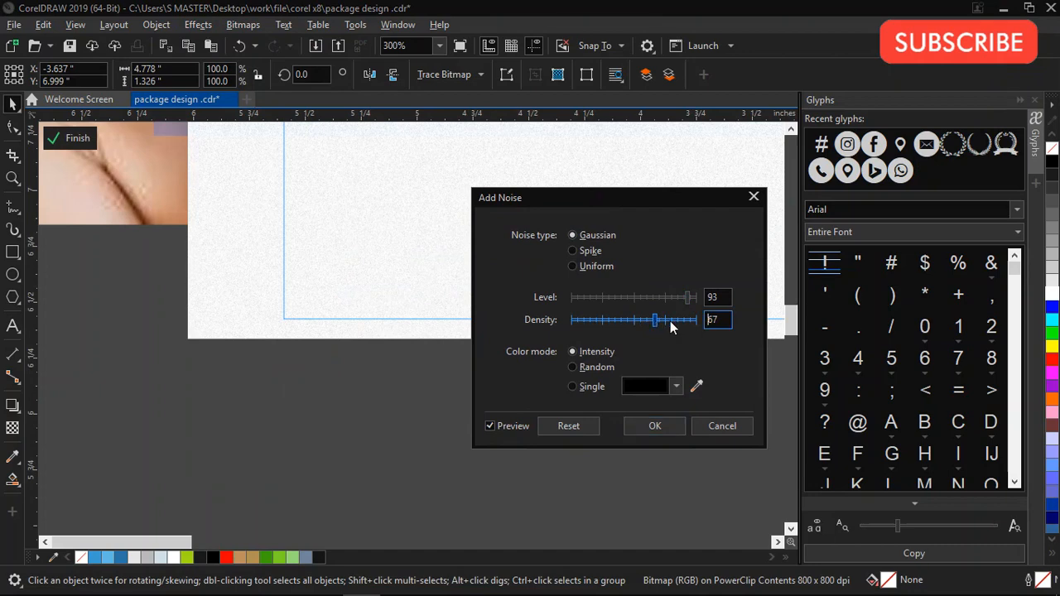
{"action": "left_click_drag", "start_coordinate": [651, 321], "coordinate": [669, 321]}
{"action": "scroll", "coordinate": [374, 237], "scroll_direction": "up", "scroll_amount": 2}
{"action": "scroll", "coordinate": [394, 270], "scroll_direction": "down", "scroll_amount": 1}
{"action": "left_click", "coordinate": [650, 426]}
{"action": "scroll", "coordinate": [467, 272], "scroll_direction": "down", "scroll_amount": 3}
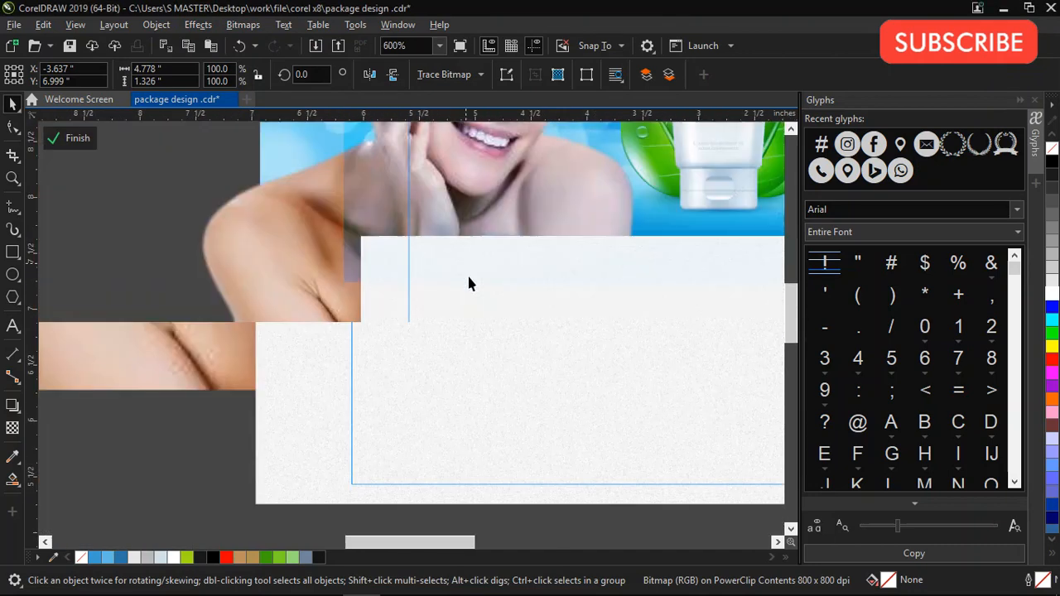
{"action": "left_click", "coordinate": [86, 143]}
Add the text BRAND on the white band and place a copy of it directly below.
{"action": "scroll", "coordinate": [448, 340], "scroll_direction": "up", "scroll_amount": 2}
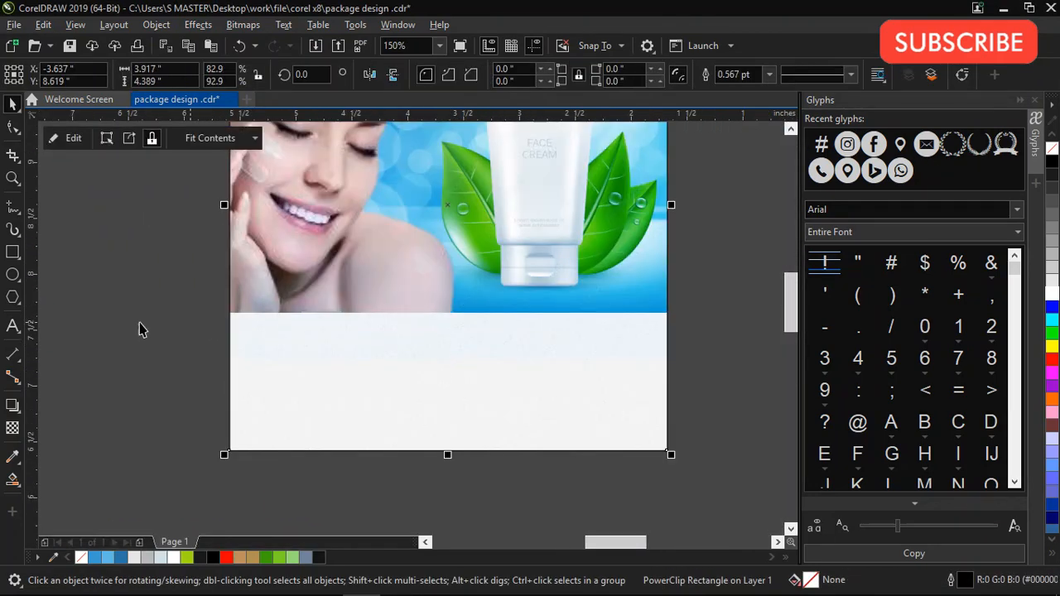
{"action": "left_click", "coordinate": [12, 328]}
{"action": "left_click", "coordinate": [286, 371]}
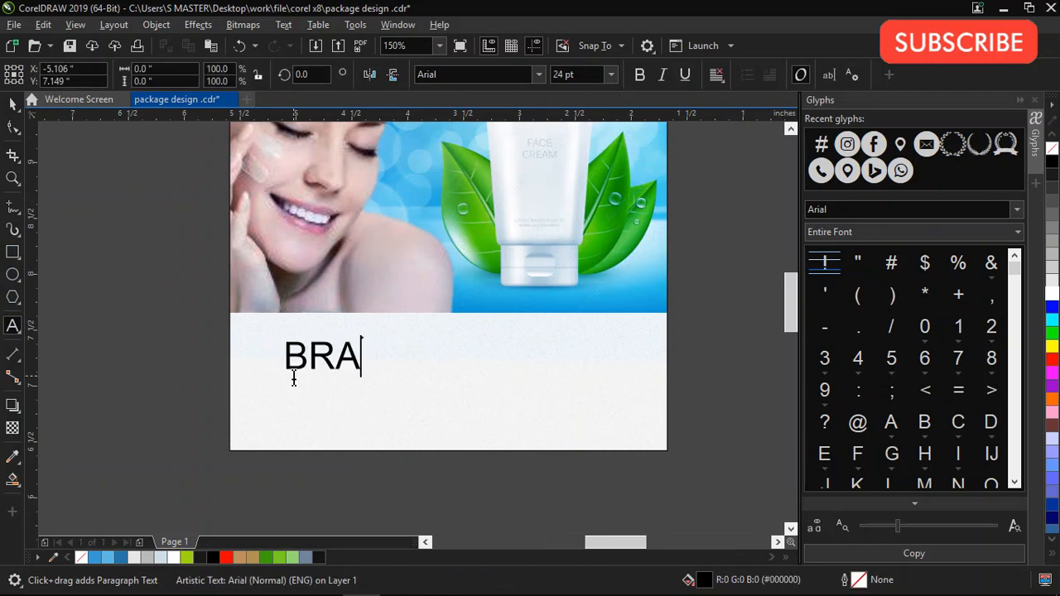
{"action": "key", "text": "ctrl+space"}
{"action": "left_click", "coordinate": [224, 378]}
{"action": "left_click_drag", "start_coordinate": [292, 368], "coordinate": [293, 413]}
{"action": "right_click", "coordinate": [294, 413]}
{"action": "left_click", "coordinate": [163, 374]}
Draw a thin horizontal rectangle about 4.66 × 0.29 in across the white band, behind the second BRAND text's position.
{"action": "left_click", "coordinate": [14, 251]}
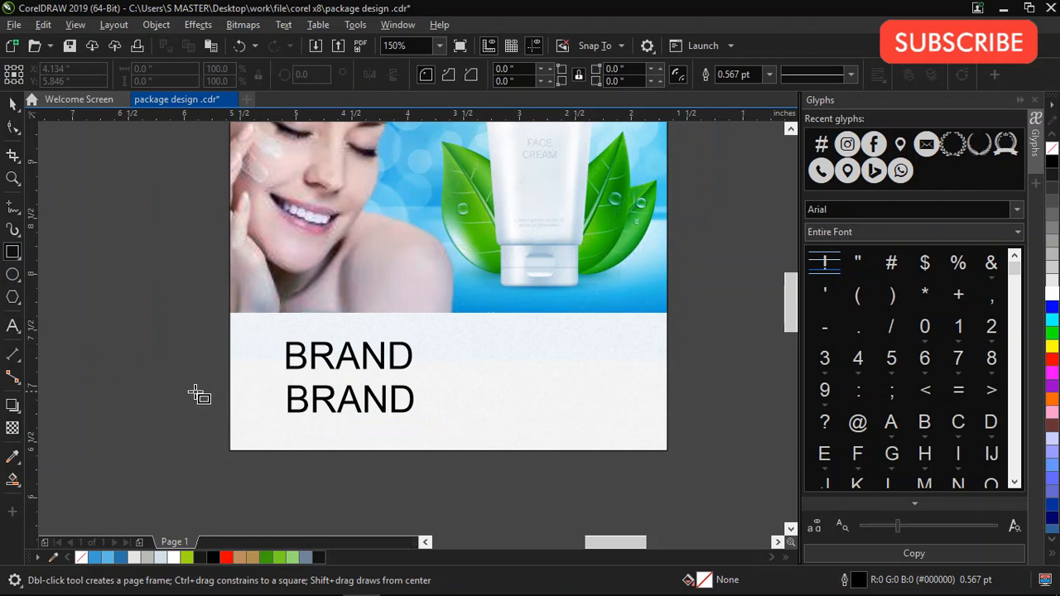
{"action": "left_click_drag", "start_coordinate": [195, 392], "coordinate": [716, 437]}
{"action": "key", "text": "space"}
{"action": "left_click", "coordinate": [494, 360]}
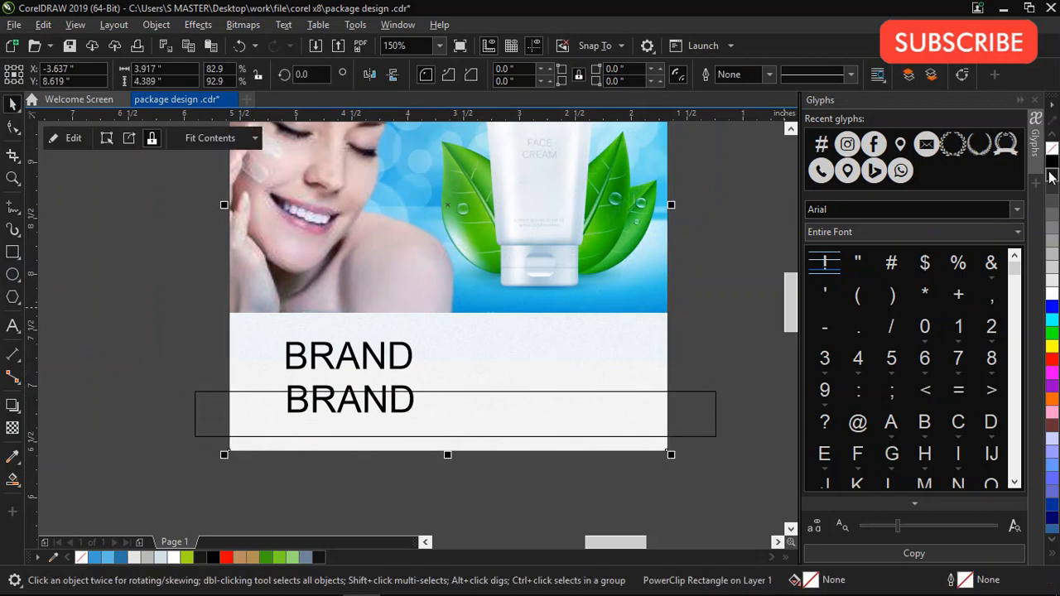
{"action": "left_click", "coordinate": [114, 410]}
{"action": "left_click", "coordinate": [452, 391]}
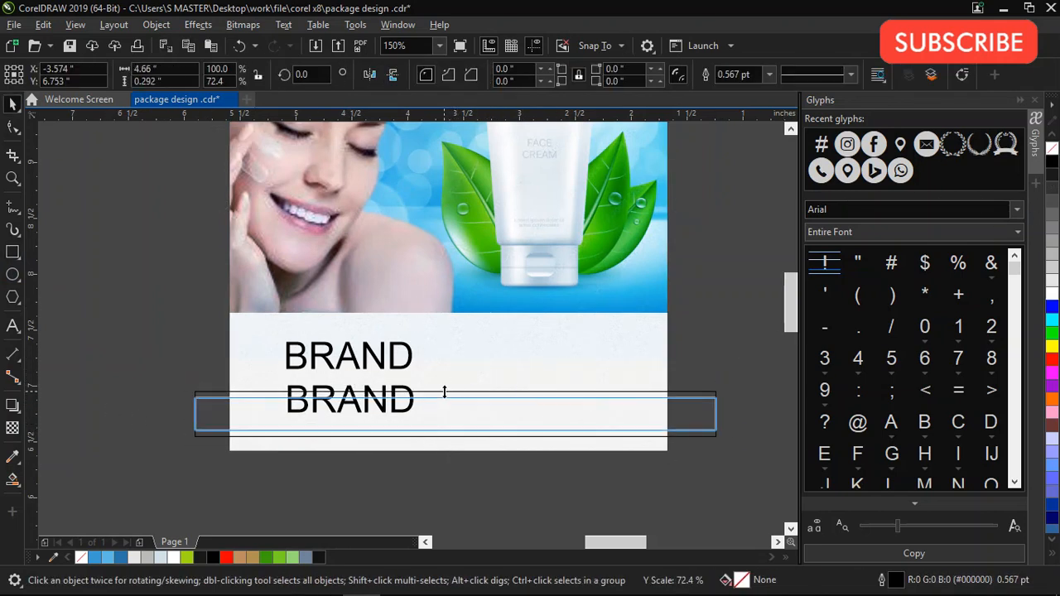
Fill the strip with green #3DA40A, remove its outline and PowerClip it inside the front panel near the lower edge.
{"action": "left_click", "coordinate": [266, 556]}
{"action": "key", "text": "Down"}
{"action": "right_click", "coordinate": [484, 417]}
{"action": "left_click", "coordinate": [553, 325]}
{"action": "left_click", "coordinate": [545, 381]}
{"action": "double_click", "coordinate": [545, 417]}
{"action": "left_click", "coordinate": [386, 412]}
{"action": "key", "text": "Down"}
{"action": "key", "text": "Up"}
{"action": "left_click", "coordinate": [69, 138]}
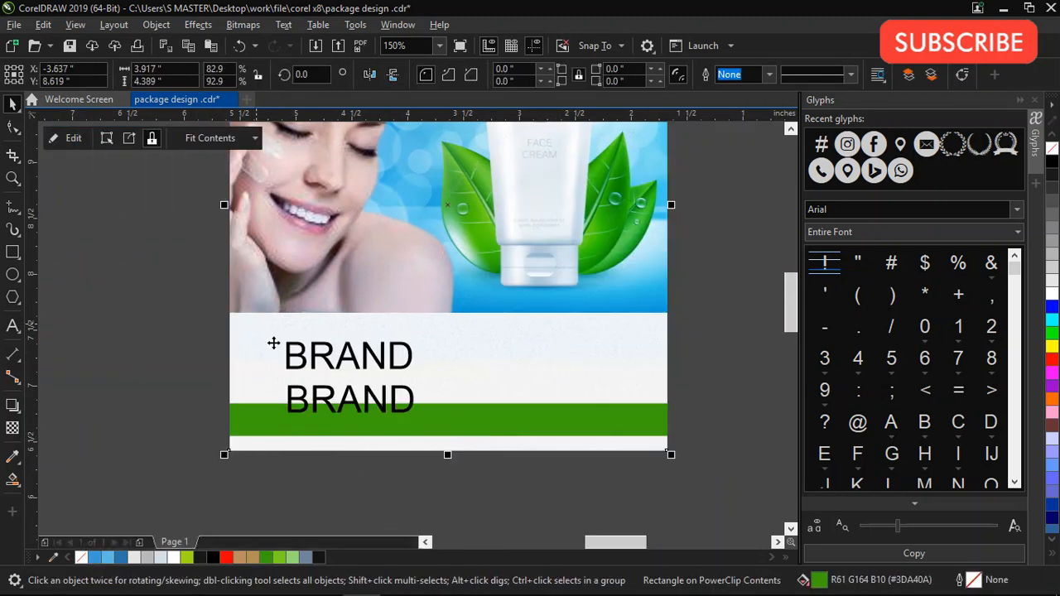
Replace the lower BRAND text with "BEST FOR FACE/BODY" and change it to title case.
{"action": "double_click", "coordinate": [309, 409]}
{"action": "key", "text": "ctrl+a"}
{"action": "type", "text": "B"}
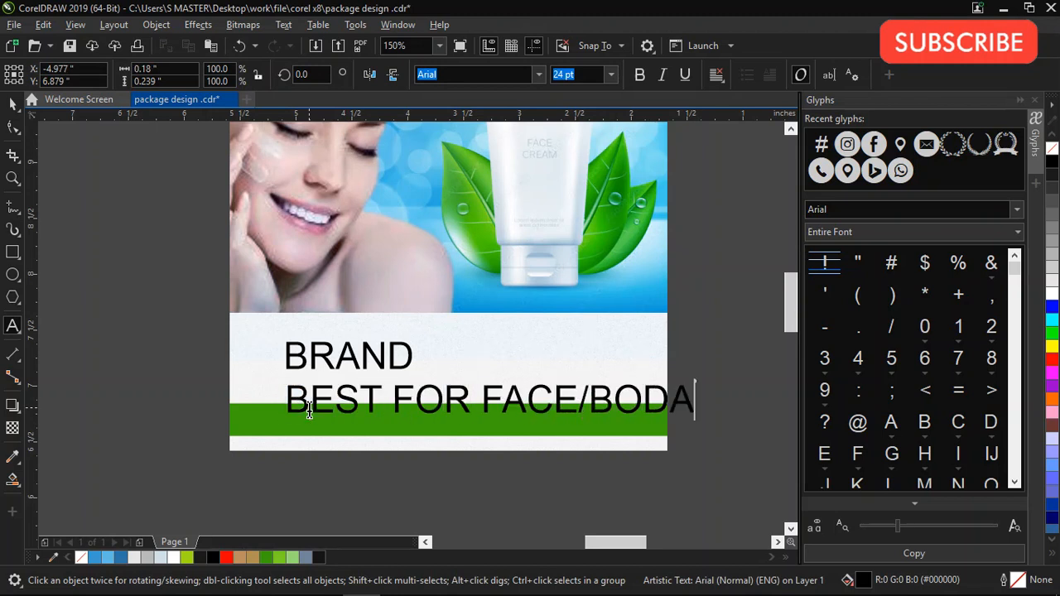
{"action": "key", "text": "ctrl+a"}
{"action": "key", "text": "shift+F3"}
{"action": "key", "text": "t"}
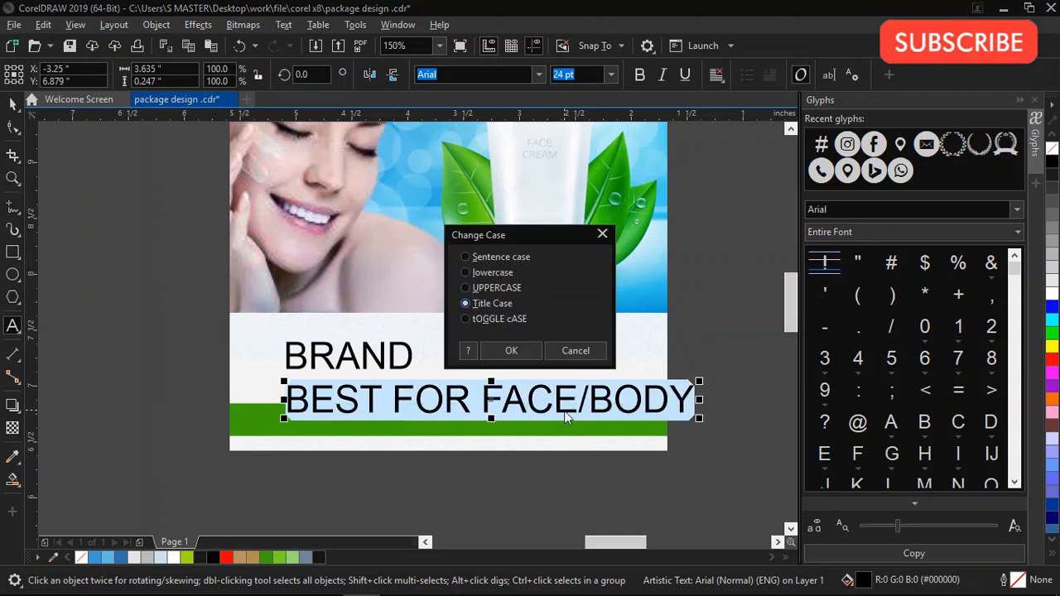
{"action": "key", "text": "Return"}
{"action": "key", "text": "ctrl+space"}
Set the tagline in Bell MT at about 16.7 pt, colour it white and centre it on the green strip.
{"action": "left_click", "coordinate": [539, 77]}
{"action": "left_click", "coordinate": [513, 124]}
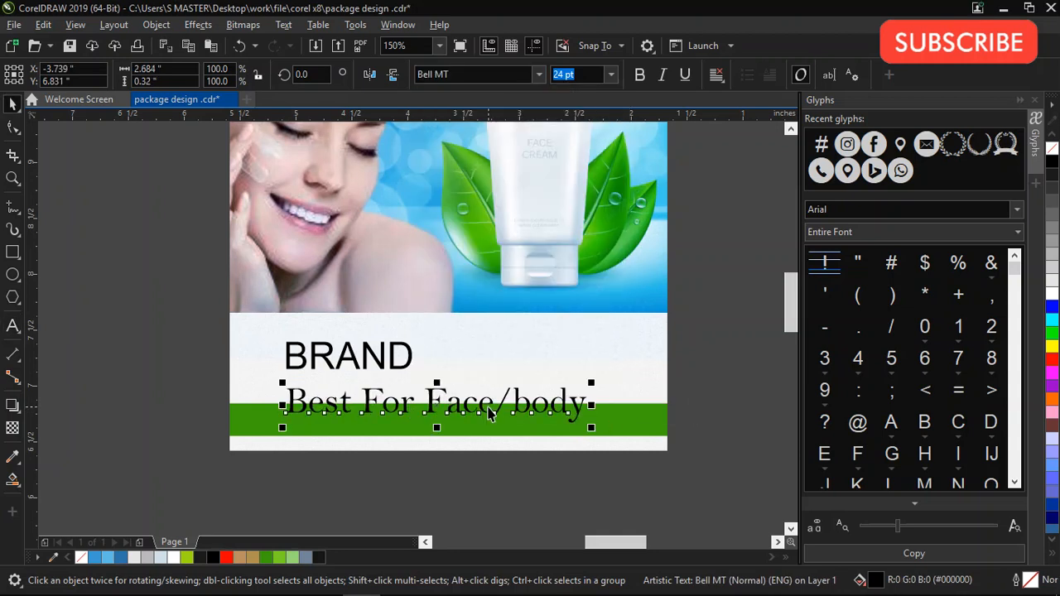
{"action": "left_click_drag", "start_coordinate": [479, 402], "coordinate": [486, 413]}
{"action": "left_click_drag", "start_coordinate": [598, 440], "coordinate": [553, 461]}
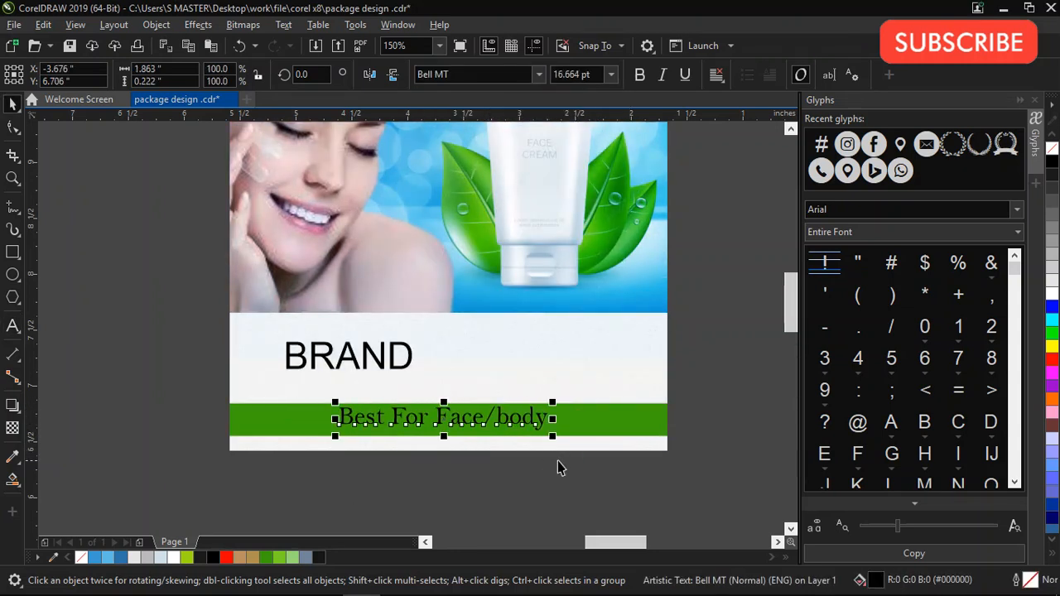
{"action": "left_click", "coordinate": [587, 430], "text": "shift"}
{"action": "left_click", "coordinate": [463, 419]}
Set BRAND in Bell MT, fill it with lime green #A1D914, enlarge it across the white band and centre it horizontally.
{"action": "left_click", "coordinate": [348, 365]}
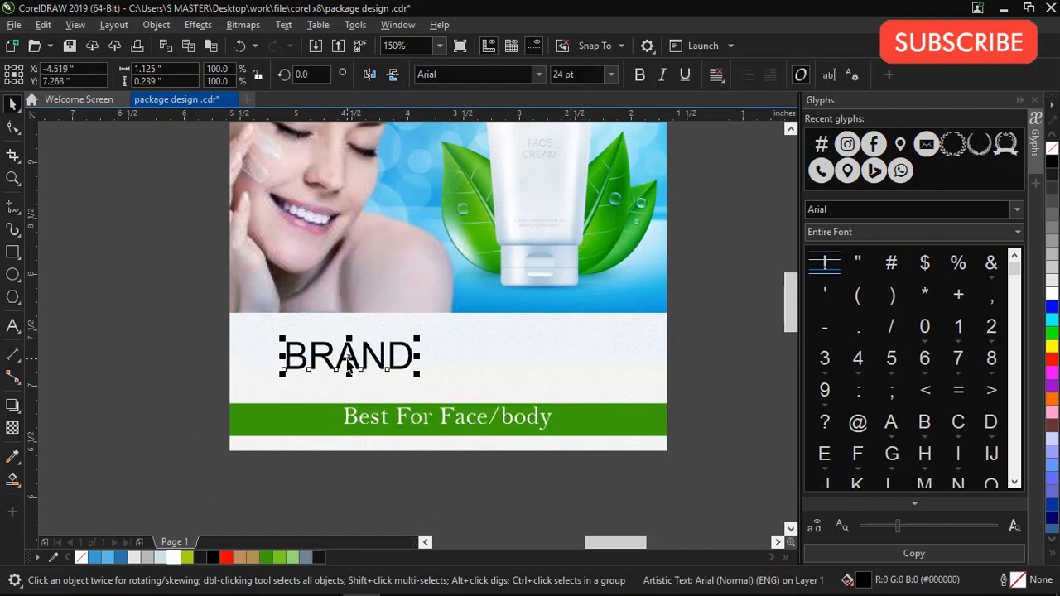
{"action": "left_click", "coordinate": [539, 74]}
{"action": "left_click", "coordinate": [537, 145]}
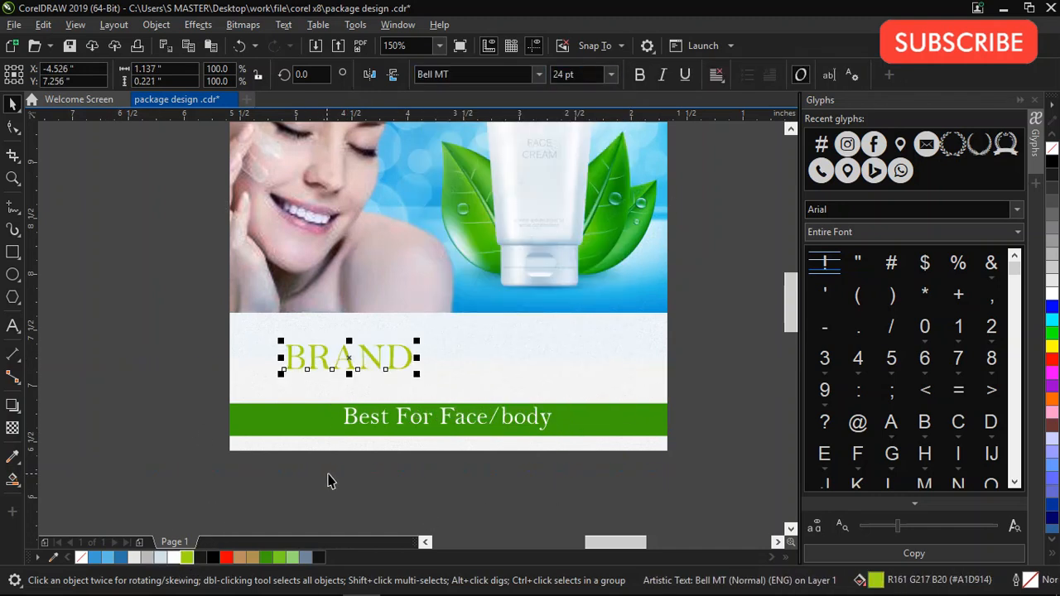
{"action": "left_click_drag", "start_coordinate": [420, 376], "coordinate": [609, 400]}
{"action": "left_click", "coordinate": [627, 415], "text": "shift"}
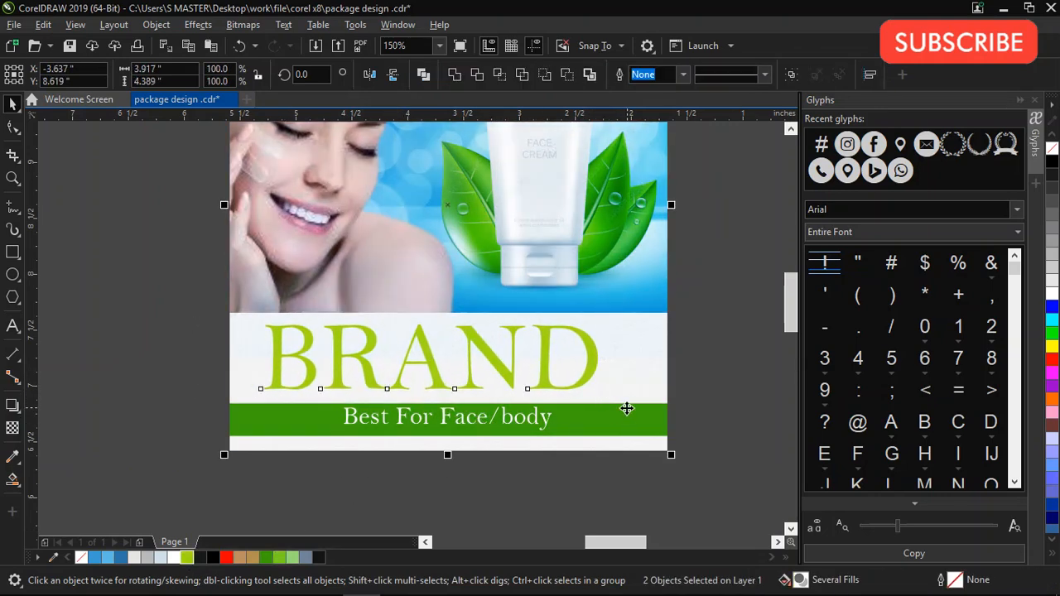
{"action": "key", "text": "c"}
{"action": "key", "text": "Escape"}
{"action": "scroll", "coordinate": [331, 283], "scroll_direction": "down", "scroll_amount": 3}
{"action": "scroll", "coordinate": [333, 261], "scroll_direction": "up", "scroll_amount": 1}
{"action": "left_click_drag", "start_coordinate": [286, 203], "coordinate": [447, 381]}
{"action": "scroll", "coordinate": [362, 235], "scroll_direction": "up", "scroll_amount": 1}
{"action": "scroll", "coordinate": [373, 232], "scroll_direction": "down", "scroll_amount": 1}
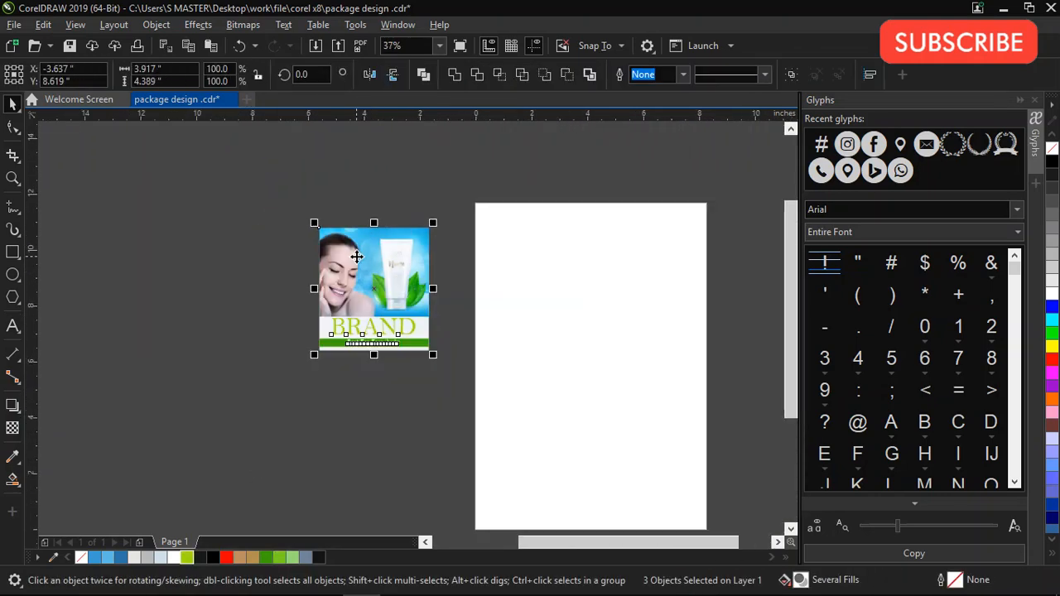
{"action": "key", "text": "Escape"}
{"action": "scroll", "coordinate": [365, 256], "scroll_direction": "up", "scroll_amount": 1}
{"action": "scroll", "coordinate": [378, 247], "scroll_direction": "down", "scroll_amount": 1}
{"action": "left_click_drag", "start_coordinate": [374, 262], "coordinate": [478, 304]}
{"action": "left_click", "coordinate": [478, 308]}
Draw a 1.958 × 4.389 in rectangle over the tube half of the front panel and move it against the panel's woman-side edge.
{"action": "left_click", "coordinate": [13, 252]}
{"action": "scroll", "coordinate": [499, 246], "scroll_direction": "up", "scroll_amount": 1}
{"action": "left_click_drag", "start_coordinate": [495, 248], "coordinate": [604, 494]}
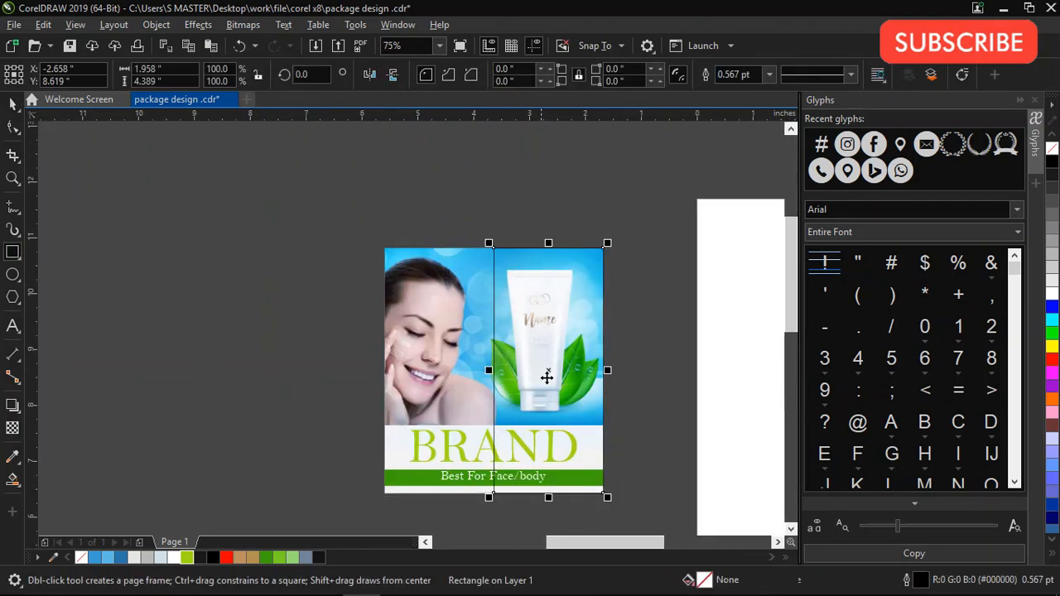
{"action": "key", "text": "space"}
{"action": "left_click_drag", "start_coordinate": [563, 400], "coordinate": [356, 402]}
Copy the bokeh background, blue overlay and product image from inside the front panel's PowerClip.
{"action": "left_click", "coordinate": [235, 373]}
{"action": "left_click_drag", "start_coordinate": [280, 380], "coordinate": [301, 361]}
{"action": "double_click", "coordinate": [475, 379]}
{"action": "left_click_drag", "start_coordinate": [750, 450], "coordinate": [749, 450]}
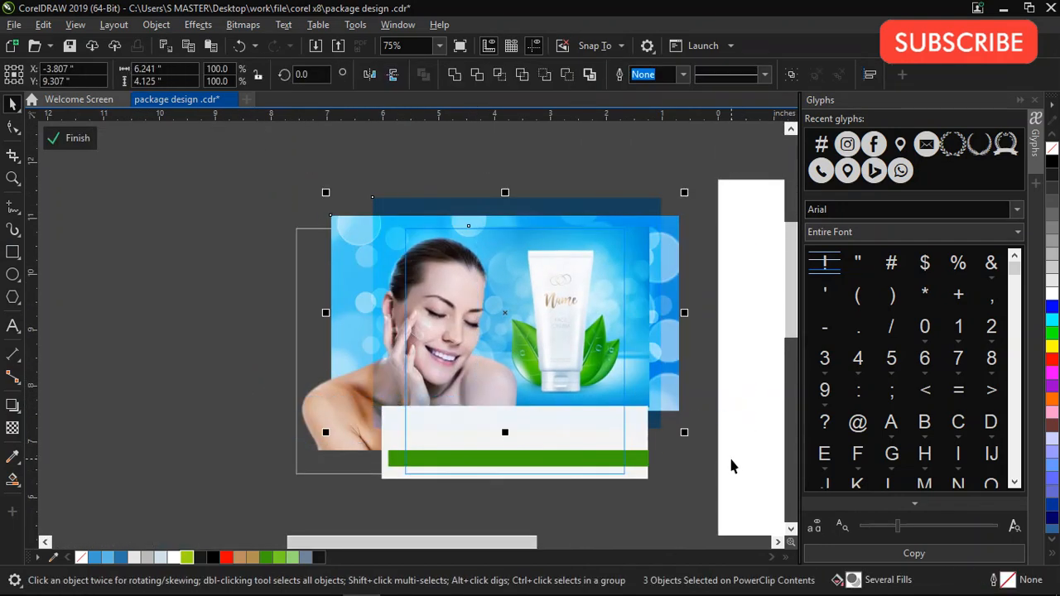
{"action": "left_click", "coordinate": [249, 335], "text": "ctrl"}
PowerClip a small placeholder rectangle inside the empty side panel, open the panel's contents and delete the placeholder.
{"action": "left_click", "coordinate": [13, 252]}
{"action": "key", "text": "space"}
{"action": "mouse_move", "coordinate": [130, 290]}
{"action": "left_mouse_down"}
{"action": "mouse_move", "coordinate": [156, 323]}
{"action": "mouse_move", "coordinate": [353, 316]}
{"action": "left_mouse_up"}
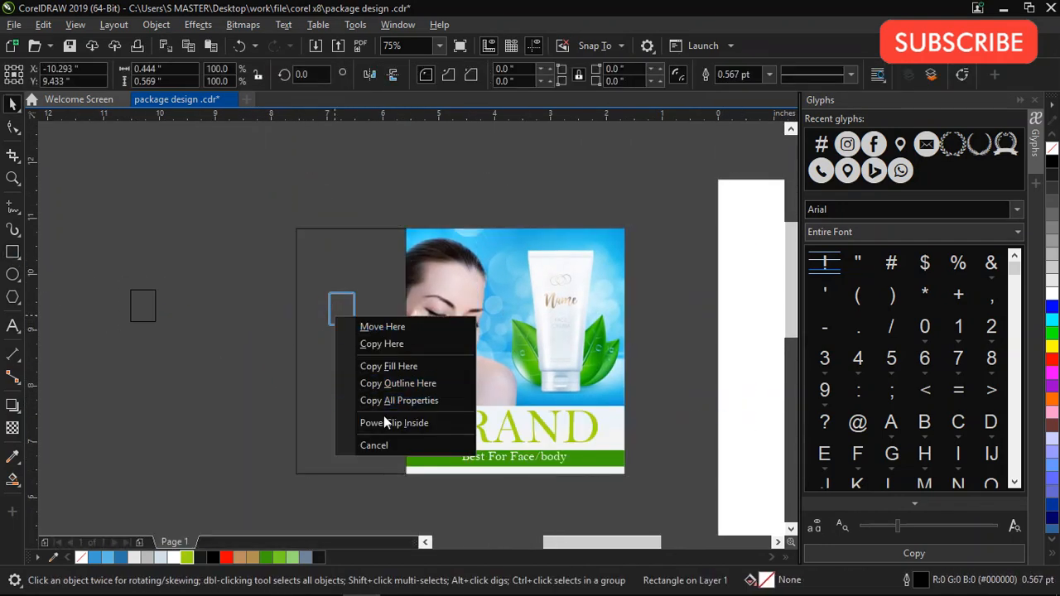
{"action": "left_click", "coordinate": [393, 423]}
{"action": "left_click", "coordinate": [352, 338], "text": "ctrl"}
{"action": "left_click", "coordinate": [343, 326]}
{"action": "key", "text": "Delete"}
Paste the copied artwork inside the side panel, rotate it 90 degrees and move it over the panel.
{"action": "key", "text": "ctrl+v"}
{"action": "left_click_drag", "start_coordinate": [309, 75], "coordinate": [289, 75]}
{"action": "type", "text": "90"}
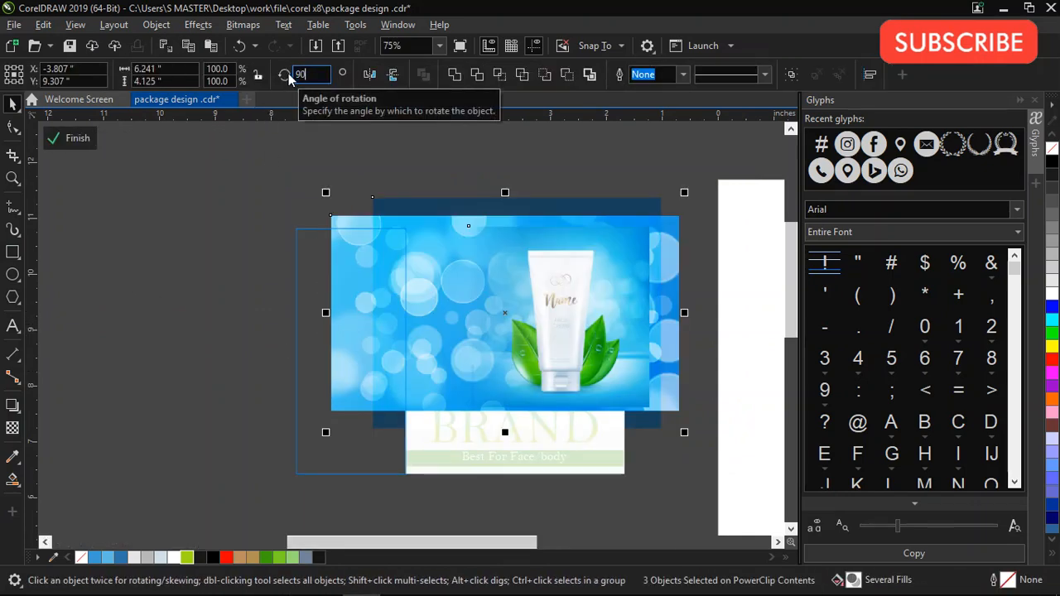
{"action": "key", "text": "Return"}
{"action": "left_click_drag", "start_coordinate": [490, 294], "coordinate": [363, 280]}
{"action": "mouse_move", "coordinate": [374, 371]}
{"action": "left_mouse_down"}
{"action": "mouse_move", "coordinate": [358, 406]}
{"action": "mouse_move", "coordinate": [365, 377]}
{"action": "left_mouse_up"}
{"action": "left_click_drag", "start_coordinate": [256, 140], "coordinate": [294, 220]}
{"action": "scroll", "coordinate": [495, 478], "scroll_direction": "down", "scroll_amount": 2}
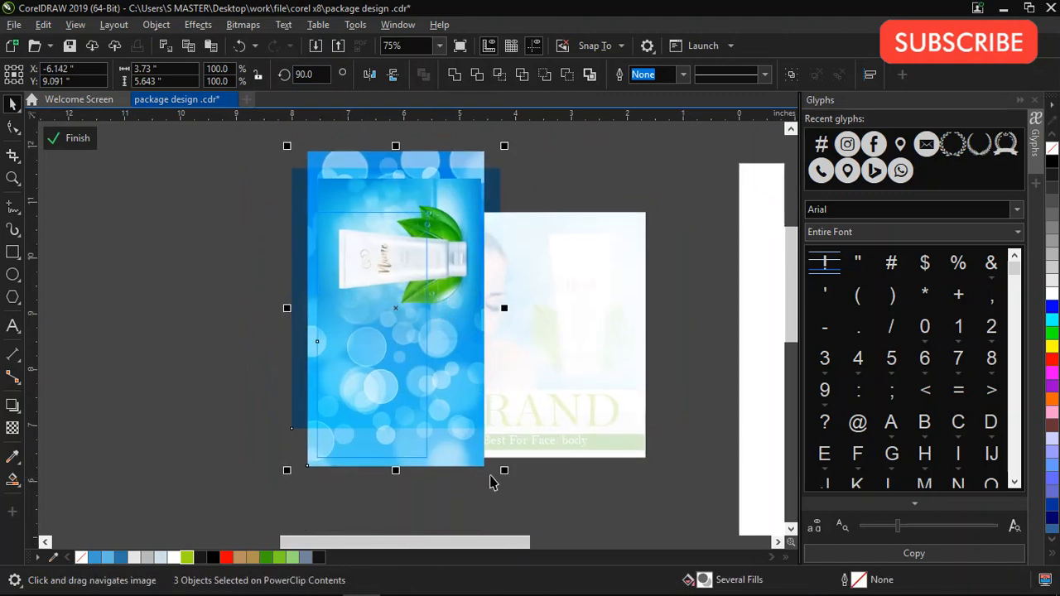
Scale the rotated artwork down to about 2.95 × 4.47 in and position it to cover the side panel.
{"action": "key", "text": "Left"}
{"action": "left_click_drag", "start_coordinate": [419, 400], "coordinate": [419, 436]}
{"action": "left_click_drag", "start_coordinate": [479, 470], "coordinate": [455, 465]}
{"action": "left_click_drag", "start_coordinate": [414, 377], "coordinate": [414, 405]}
{"action": "scroll", "coordinate": [355, 310], "scroll_direction": "up", "scroll_amount": 2}
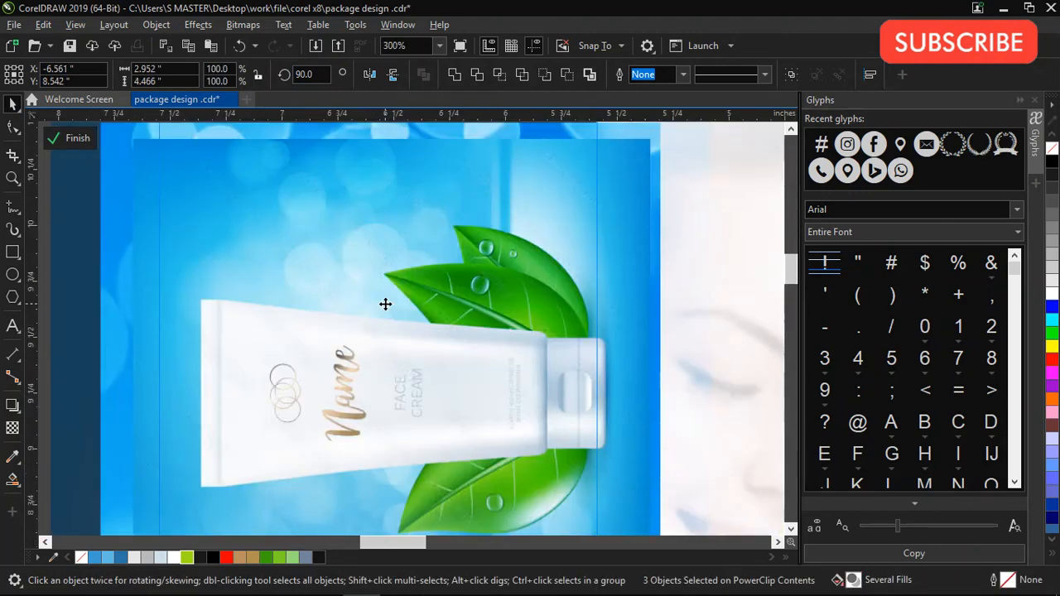
{"action": "scroll", "coordinate": [386, 304], "scroll_direction": "down", "scroll_amount": 1}
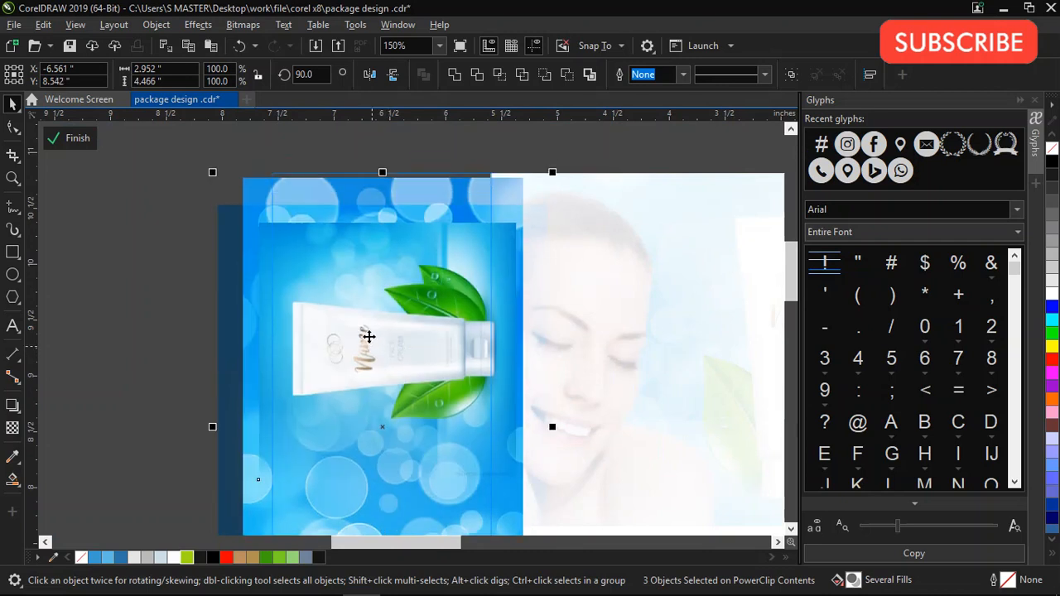
Move the product image and blue overlay up, resize the image to about 2.2 in square, and finish editing the side panel.
{"action": "left_click", "coordinate": [163, 310]}
{"action": "left_click", "coordinate": [389, 350]}
{"action": "left_click_drag", "start_coordinate": [389, 350], "coordinate": [388, 305]}
{"action": "left_click", "coordinate": [184, 281]}
{"action": "left_click", "coordinate": [231, 263]}
{"action": "left_click_drag", "start_coordinate": [383, 203], "coordinate": [383, 156]}
{"action": "left_click", "coordinate": [370, 319]}
{"action": "left_click_drag", "start_coordinate": [453, 342], "coordinate": [447, 338]}
{"action": "left_click_drag", "start_coordinate": [515, 435], "coordinate": [502, 422]}
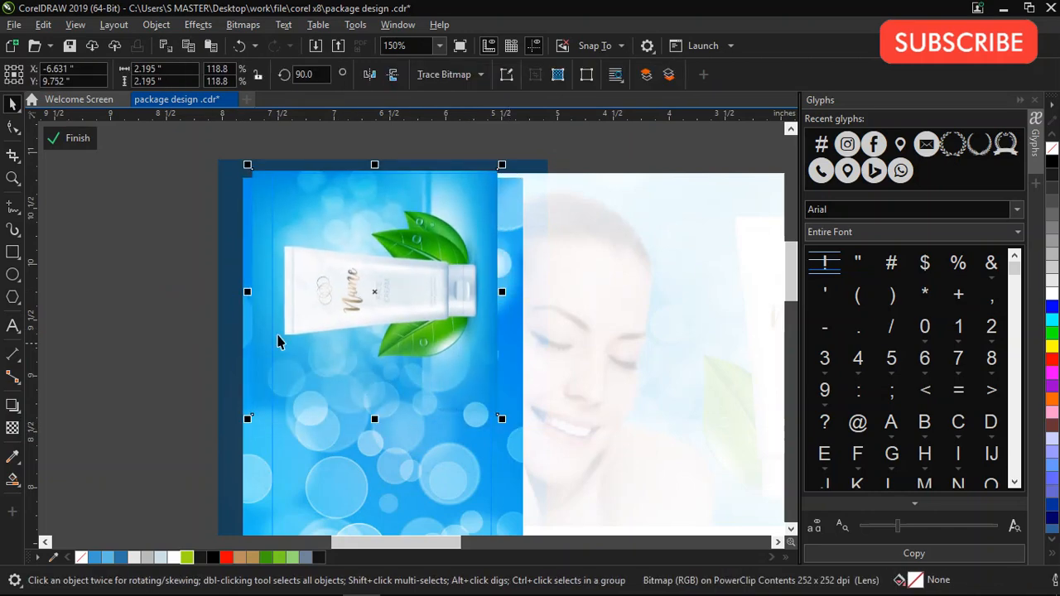
{"action": "left_click", "coordinate": [159, 178], "text": "ctrl"}
Copy the woman photo into the side panel, rotate it 90 degrees, shrink it and place it at the panel's lower end.
{"action": "scroll", "coordinate": [281, 225], "scroll_direction": "down", "scroll_amount": 1}
{"action": "left_click", "coordinate": [467, 374]}
{"action": "left_click", "coordinate": [348, 406]}
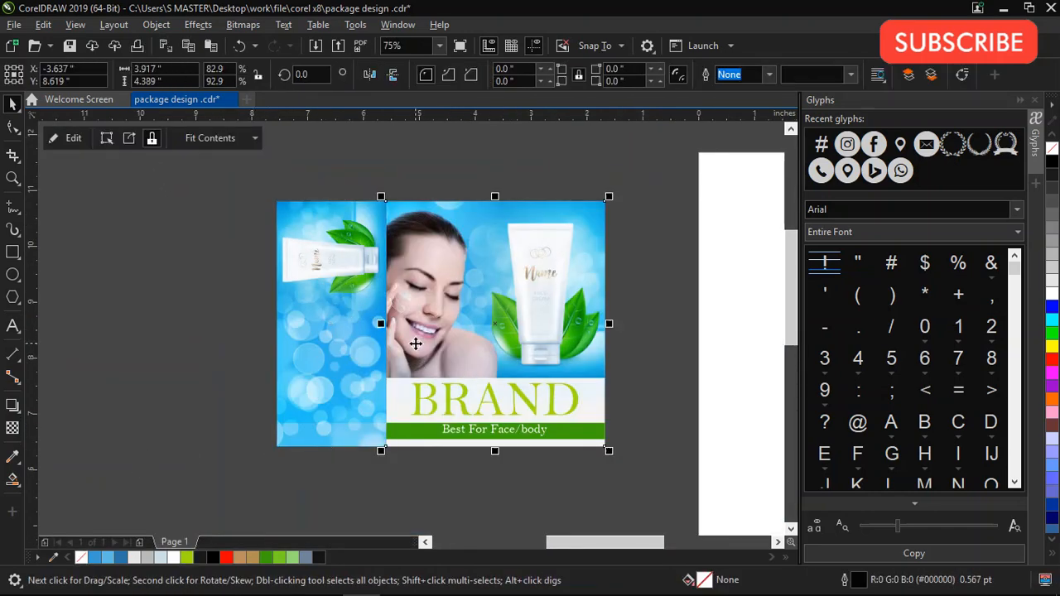
{"action": "left_click", "coordinate": [321, 404], "text": "ctrl"}
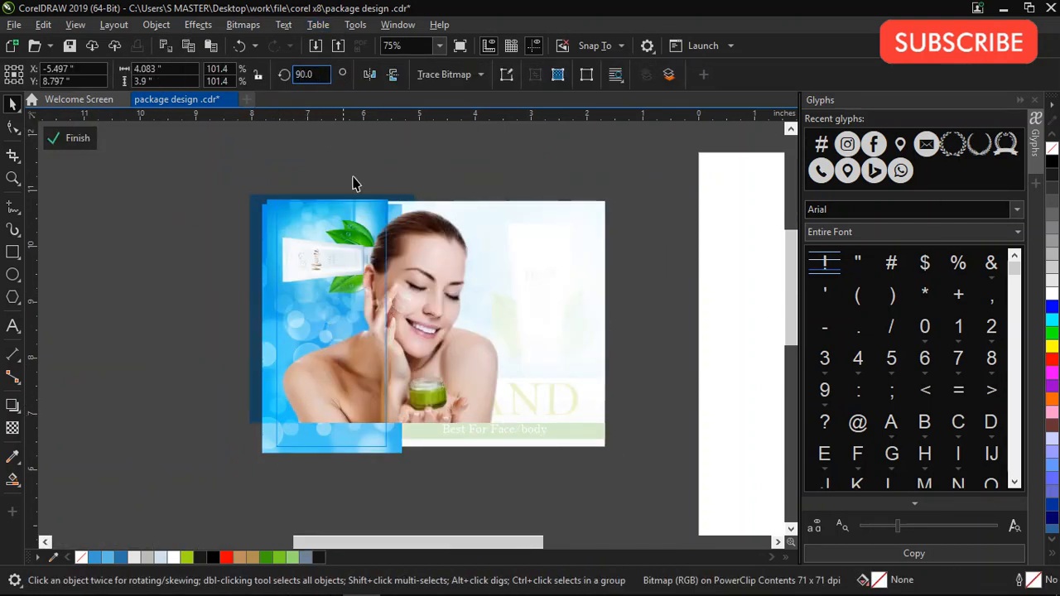
{"action": "left_click_drag", "start_coordinate": [504, 196], "coordinate": [404, 300]}
{"action": "left_click_drag", "start_coordinate": [347, 356], "coordinate": [341, 404]}
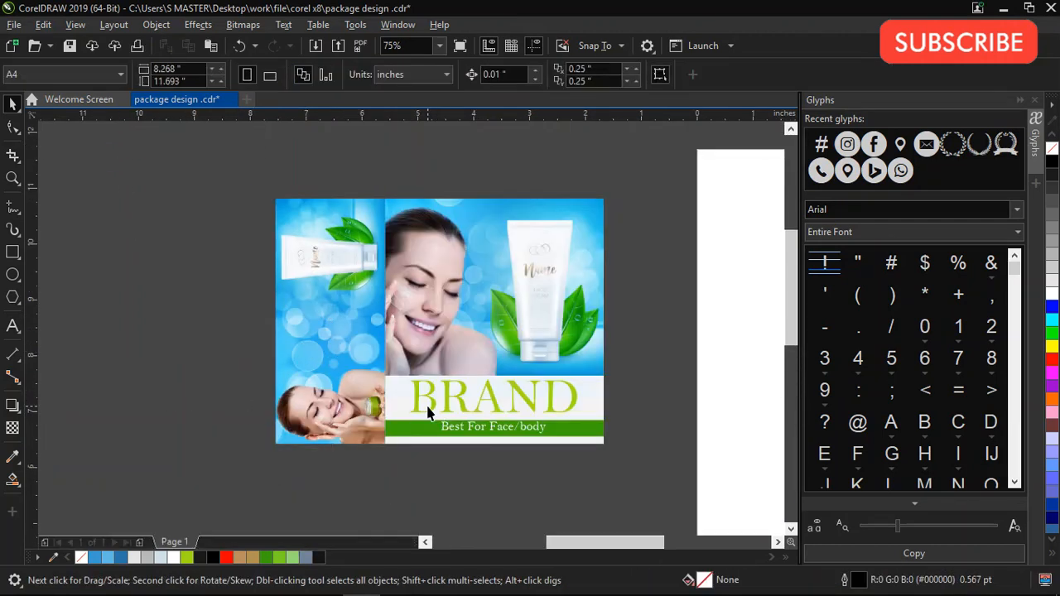
Copy the BRAND and "Best For Face/body" texts into the side panel, filling BRAND dark green and the tagline black.
{"action": "left_click", "coordinate": [434, 419]}
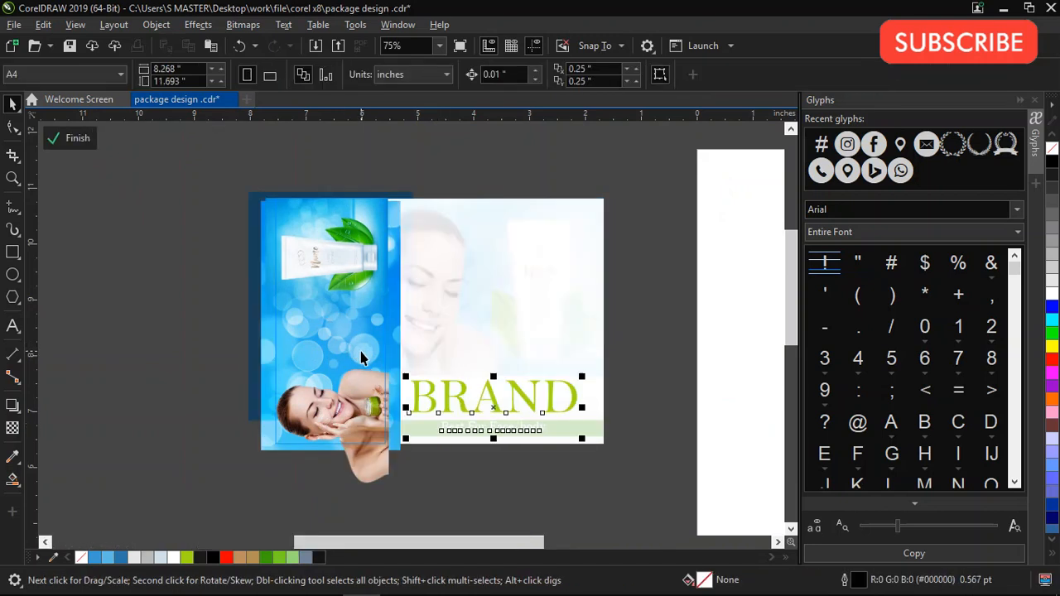
{"action": "left_click_drag", "start_coordinate": [441, 375], "coordinate": [247, 312]}
{"action": "left_click", "coordinate": [234, 389]}
{"action": "left_click", "coordinate": [250, 363]}
{"action": "left_click", "coordinate": [213, 558]}
{"action": "left_click", "coordinate": [211, 394]}
{"action": "left_click", "coordinate": [221, 339]}
{"action": "left_click", "coordinate": [266, 557]}
Rotate the side panel's two texts 90 degrees and position them between the product image and the woman photo.
{"action": "left_click_drag", "start_coordinate": [176, 294], "coordinate": [404, 391]}
{"action": "type", "text": "90"}
{"action": "key", "text": "Return"}
{"action": "left_click_drag", "start_coordinate": [329, 429], "coordinate": [311, 380]}
{"action": "scroll", "coordinate": [301, 344], "scroll_direction": "up", "scroll_amount": 1}
{"action": "left_click_drag", "start_coordinate": [299, 344], "coordinate": [356, 328]}
{"action": "left_click_drag", "start_coordinate": [383, 401], "coordinate": [388, 423]}
Finish editing the side panel's contents.
{"action": "left_click", "coordinate": [172, 371]}
{"action": "scroll", "coordinate": [295, 303], "scroll_direction": "down", "scroll_amount": 1}
{"action": "scroll", "coordinate": [297, 300], "scroll_direction": "up", "scroll_amount": 2}
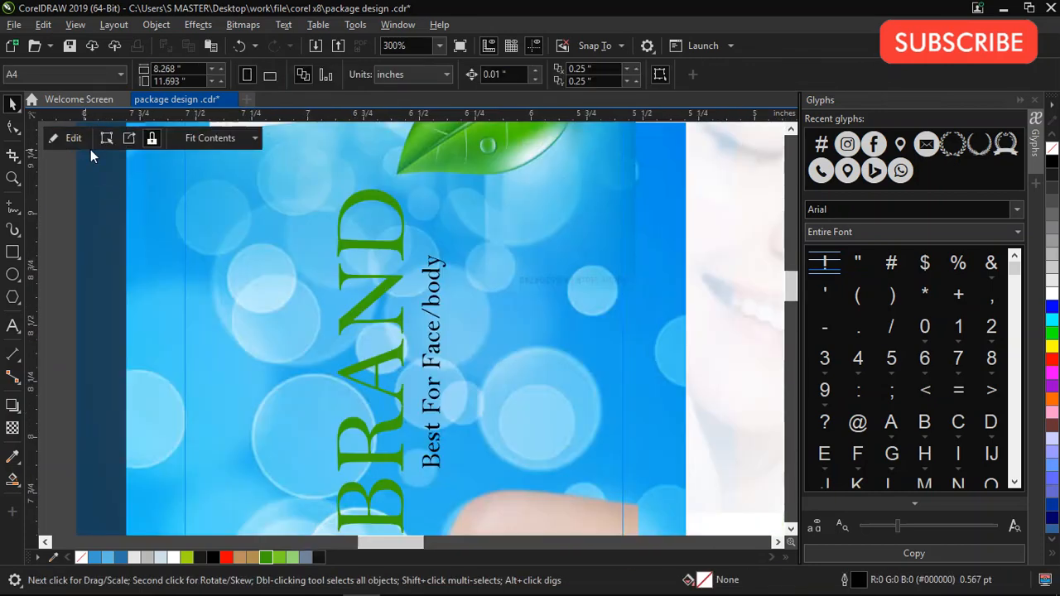
{"action": "left_click", "coordinate": [84, 142]}
{"action": "scroll", "coordinate": [331, 283], "scroll_direction": "down", "scroll_amount": 2}
{"action": "key", "text": "Escape"}
{"action": "scroll", "coordinate": [356, 268], "scroll_direction": "down", "scroll_amount": 1}
{"action": "scroll", "coordinate": [355, 268], "scroll_direction": "up", "scroll_amount": 1}
{"action": "scroll", "coordinate": [333, 237], "scroll_direction": "down", "scroll_amount": 1}
{"action": "left_click_drag", "start_coordinate": [399, 217], "coordinate": [333, 221]}
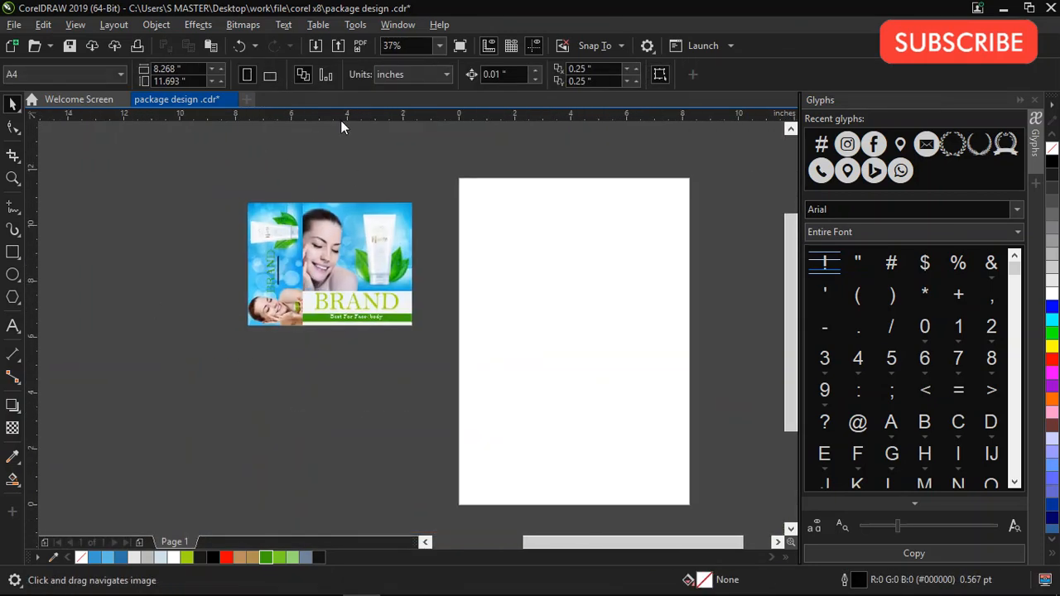
Place horizontal guidelines along the artwork's upper and lower edges and a vertical one where the side and front panels meet.
{"action": "left_click_drag", "start_coordinate": [340, 117], "coordinate": [344, 201]}
{"action": "scroll", "coordinate": [253, 218], "scroll_direction": "up", "scroll_amount": 1}
{"action": "left_click_drag", "start_coordinate": [269, 445], "coordinate": [269, 443]}
{"action": "scroll", "coordinate": [426, 155], "scroll_direction": "down", "scroll_amount": 1}
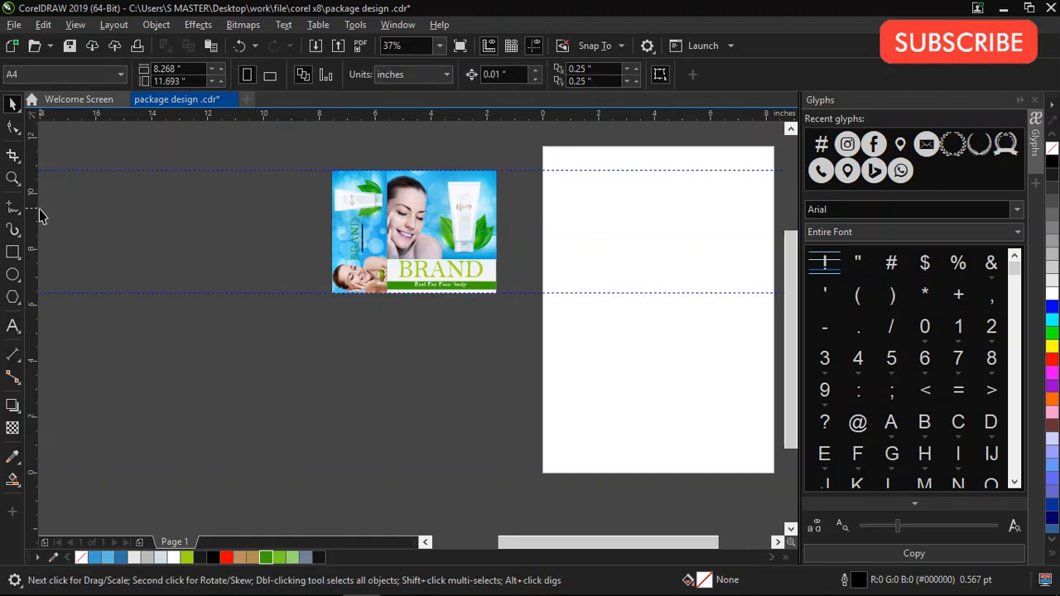
{"action": "left_click_drag", "start_coordinate": [381, 293], "coordinate": [387, 288]}
{"action": "scroll", "coordinate": [321, 329], "scroll_direction": "down", "scroll_amount": 1}
Draw a white rectangle without outline, about 43.3 × 27.4 in, and send it behind the artwork as a backdrop.
{"action": "left_click_drag", "start_coordinate": [126, 272], "coordinate": [73, 443]}
{"action": "key", "text": "F6"}
{"action": "left_click_drag", "start_coordinate": [353, 277], "coordinate": [430, 387]}
{"action": "key", "text": "space"}
{"action": "left_click_drag", "start_coordinate": [467, 277], "coordinate": [580, 277]}
{"action": "left_click_drag", "start_coordinate": [353, 390], "coordinate": [354, 474]}
{"action": "left_click_drag", "start_coordinate": [580, 277], "coordinate": [661, 277]}
{"action": "left_click_drag", "start_coordinate": [398, 390], "coordinate": [511, 383]}
{"action": "left_click", "coordinate": [174, 558]}
{"action": "right_click", "coordinate": [81, 557]}
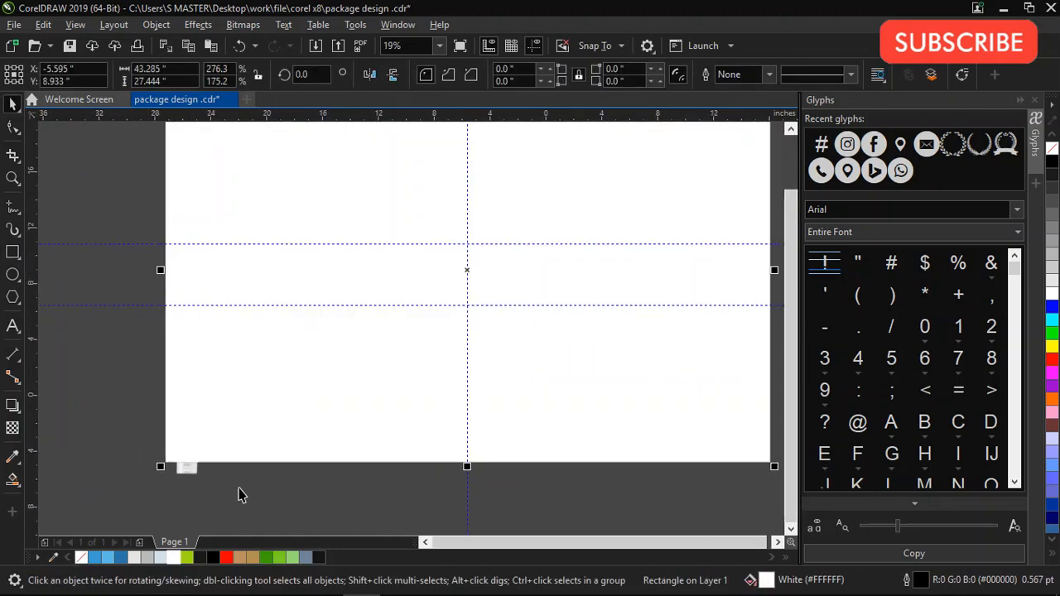
{"action": "key", "text": "shift+Page_Down"}
{"action": "scroll", "coordinate": [512, 253], "scroll_direction": "up", "scroll_amount": 1}
{"action": "right_click", "coordinate": [530, 371]}
{"action": "left_click", "coordinate": [591, 303]}
{"action": "scroll", "coordinate": [401, 302], "scroll_direction": "up", "scroll_amount": 1}
Add vertical guidelines at the side panel's outer edge and the front panel's outer edge.
{"action": "left_click_drag", "start_coordinate": [401, 302], "coordinate": [261, 306]}
{"action": "left_click_drag", "start_coordinate": [297, 149], "coordinate": [294, 204]}
{"action": "scroll", "coordinate": [284, 202], "scroll_direction": "up", "scroll_amount": 1}
{"action": "scroll", "coordinate": [304, 189], "scroll_direction": "up", "scroll_amount": 1}
{"action": "left_click", "coordinate": [300, 204]}
{"action": "scroll", "coordinate": [307, 210], "scroll_direction": "down", "scroll_amount": 3}
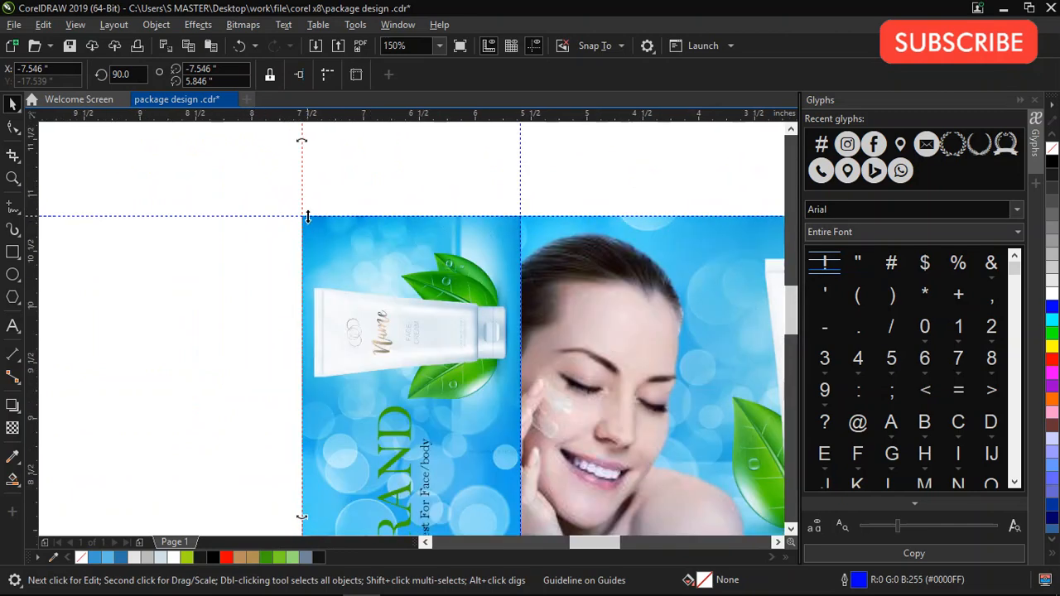
{"action": "scroll", "coordinate": [439, 290], "scroll_direction": "up", "scroll_amount": 1}
{"action": "scroll", "coordinate": [445, 297], "scroll_direction": "down", "scroll_amount": 1}
{"action": "left_click_drag", "start_coordinate": [424, 244], "coordinate": [537, 262]}
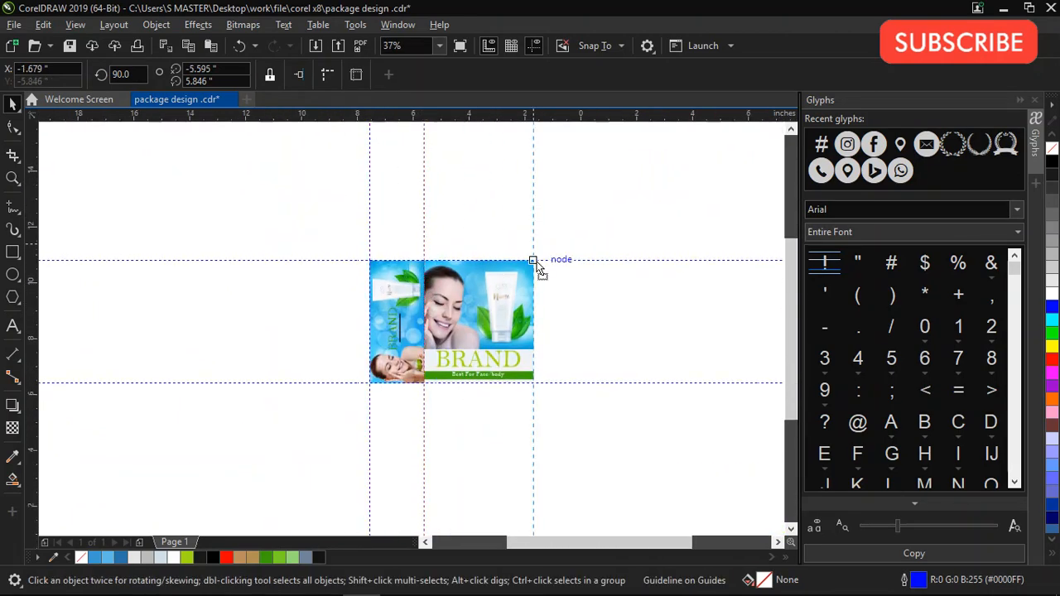
Duplicate the three vertical panel guidelines beyond the front panel, aligning the first copy with the front panel's outer edge.
{"action": "left_click", "coordinate": [534, 233]}
{"action": "left_click", "coordinate": [424, 228], "text": "shift"}
{"action": "double_click", "coordinate": [369, 234], "text": "shift"}
{"action": "left_click", "coordinate": [1035, 100]}
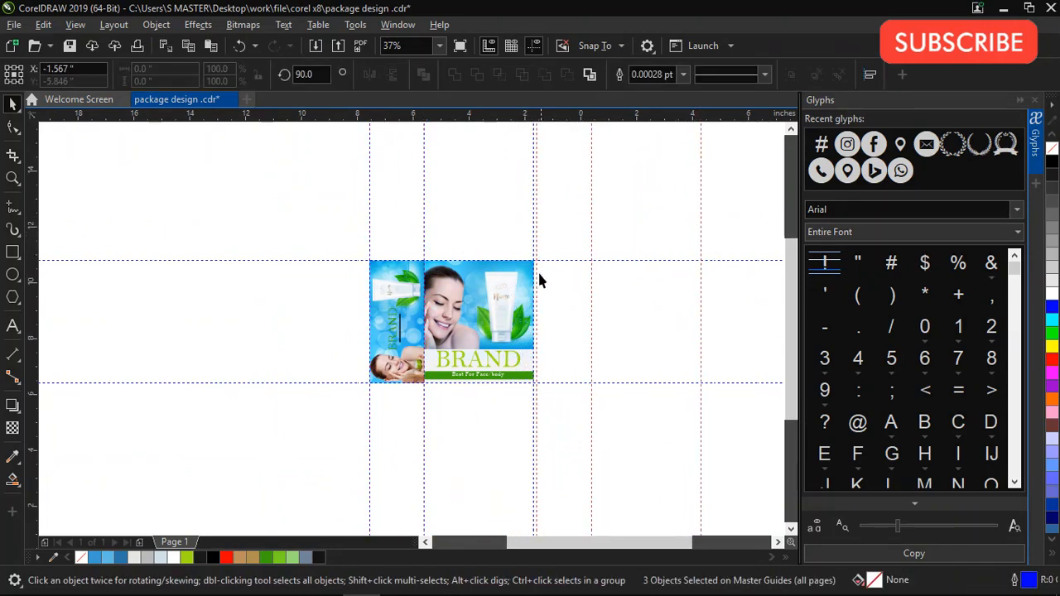
{"action": "scroll", "coordinate": [532, 263], "scroll_direction": "up", "scroll_amount": 2}
{"action": "left_click_drag", "start_coordinate": [554, 265], "coordinate": [542, 264]}
{"action": "scroll", "coordinate": [536, 222], "scroll_direction": "down", "scroll_amount": 1}
{"action": "left_click", "coordinate": [535, 221]}
{"action": "scroll", "coordinate": [537, 230], "scroll_direction": "down", "scroll_amount": 2}
{"action": "scroll", "coordinate": [547, 242], "scroll_direction": "up", "scroll_amount": 1}
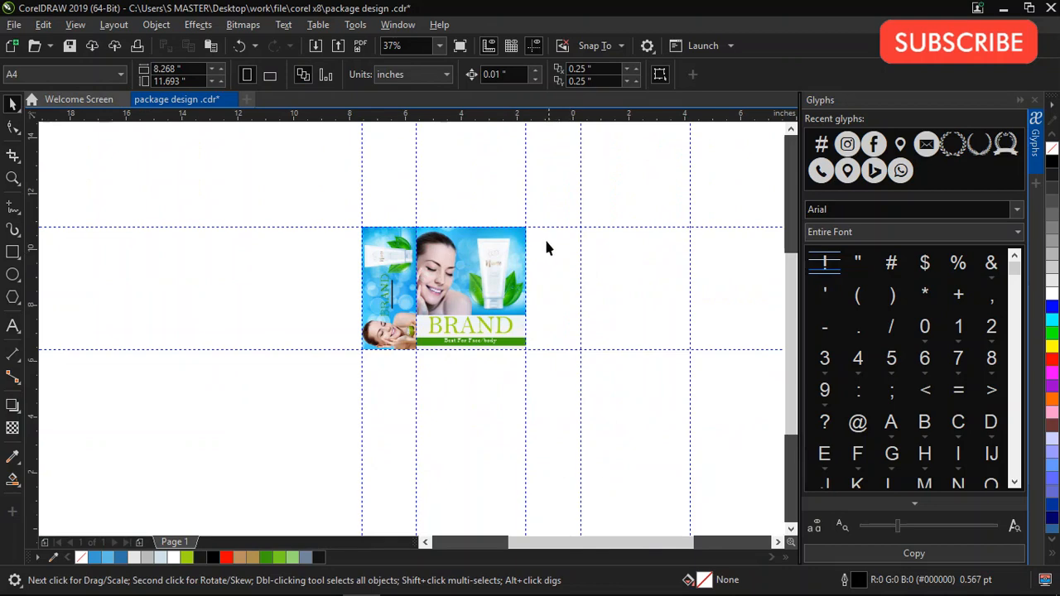
{"action": "scroll", "coordinate": [545, 244], "scroll_direction": "down", "scroll_amount": 1}
{"action": "scroll", "coordinate": [494, 262], "scroll_direction": "up", "scroll_amount": 1}
Duplicate the pair of guidelines with side-panel spacing to add further vertical guidelines at about 6.14 in and 8.1 in.
{"action": "left_click", "coordinate": [486, 191]}
{"action": "left_click", "coordinate": [431, 185], "text": "shift"}
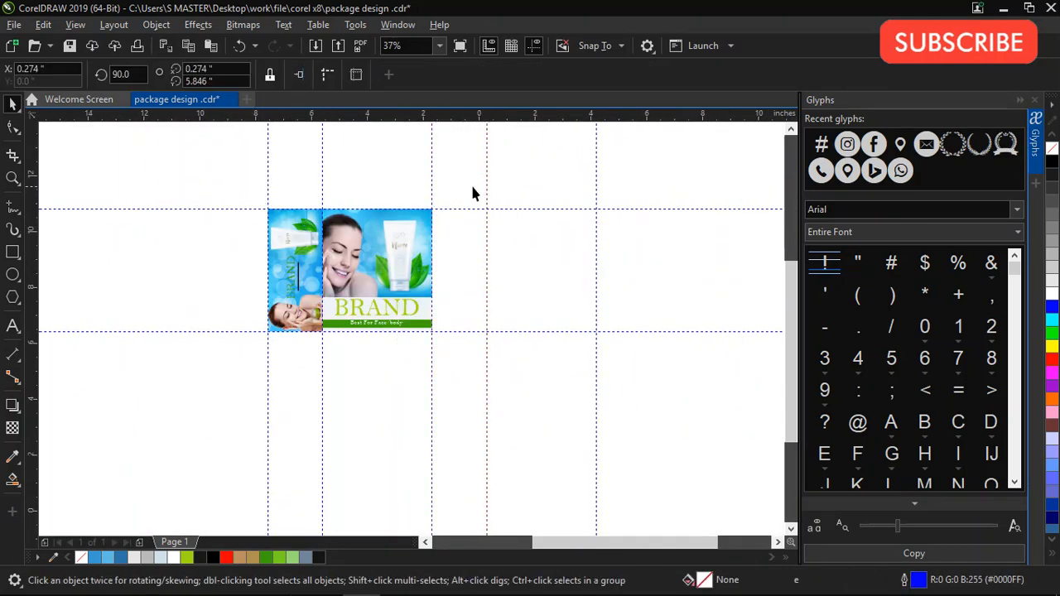
{"action": "left_click_drag", "start_coordinate": [432, 183], "coordinate": [552, 228]}
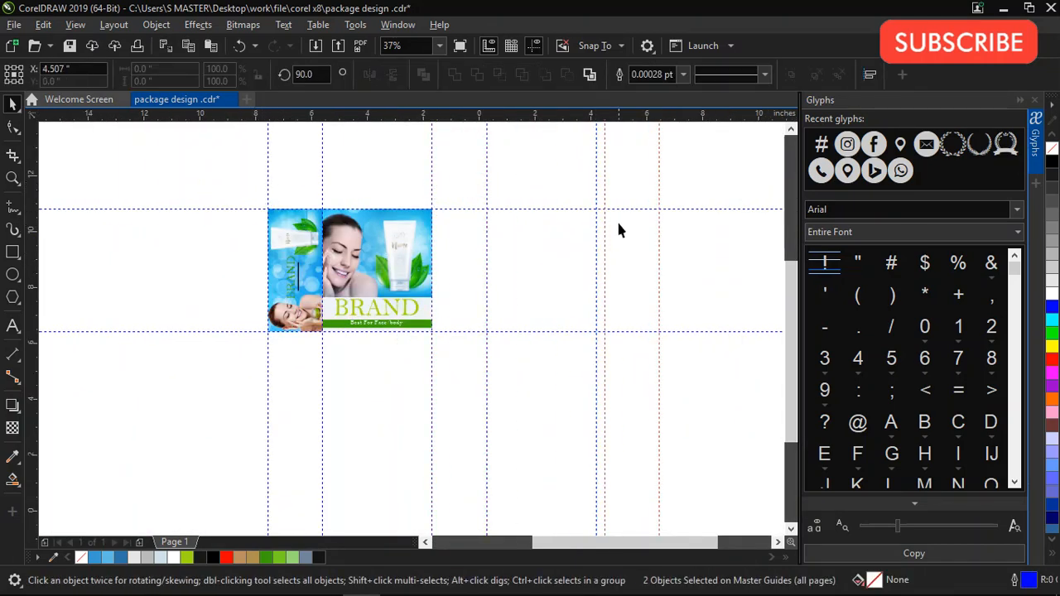
{"action": "scroll", "coordinate": [609, 240], "scroll_direction": "up", "scroll_amount": 2}
{"action": "scroll", "coordinate": [595, 232], "scroll_direction": "down", "scroll_amount": 2}
{"action": "scroll", "coordinate": [629, 244], "scroll_direction": "up", "scroll_amount": 4}
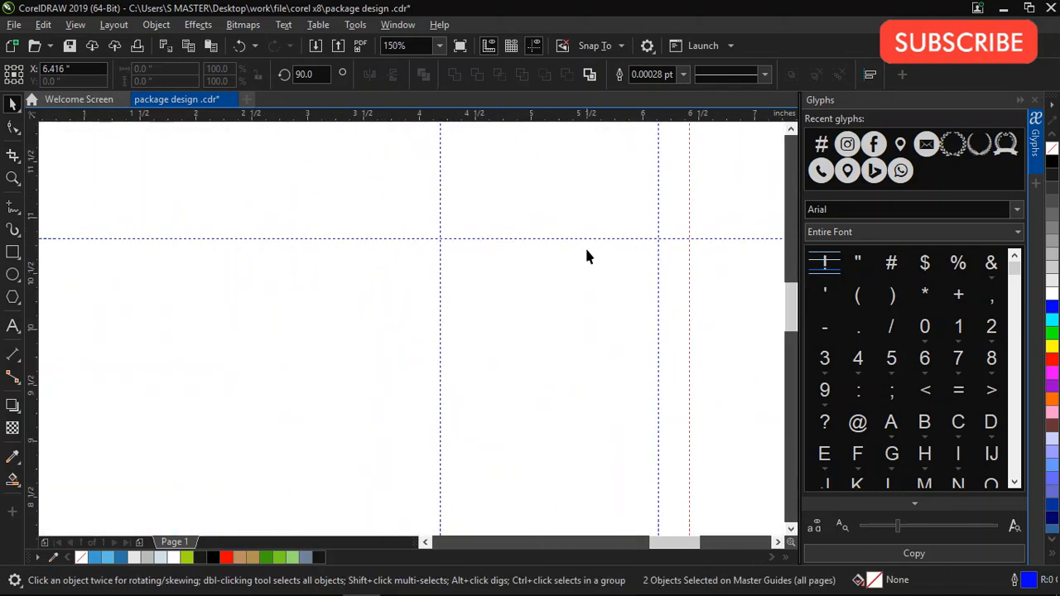
{"action": "scroll", "coordinate": [613, 255], "scroll_direction": "up", "scroll_amount": 10}
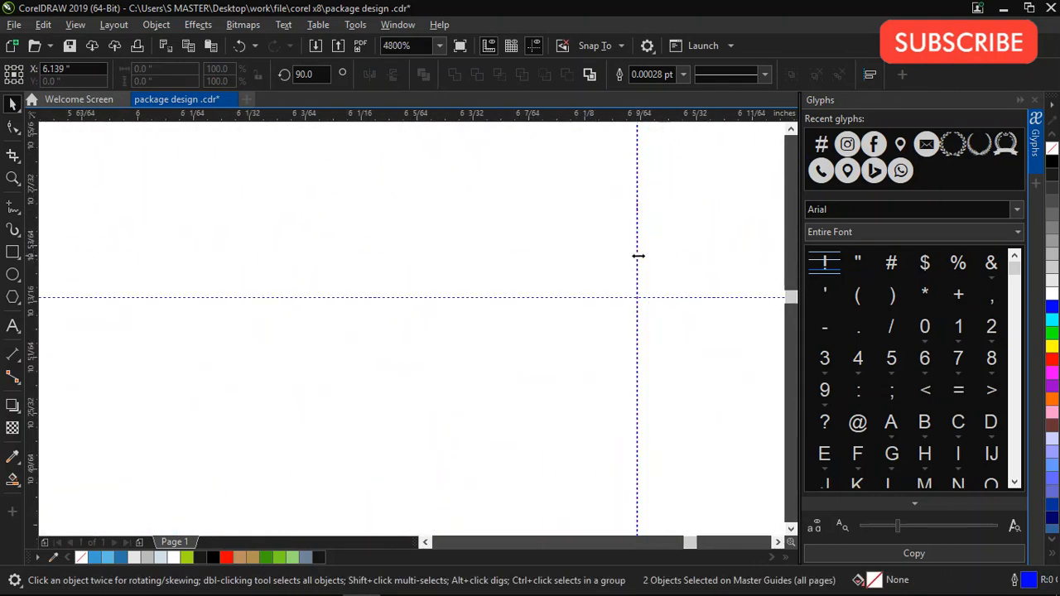
{"action": "scroll", "coordinate": [637, 255], "scroll_direction": "down", "scroll_amount": 14}
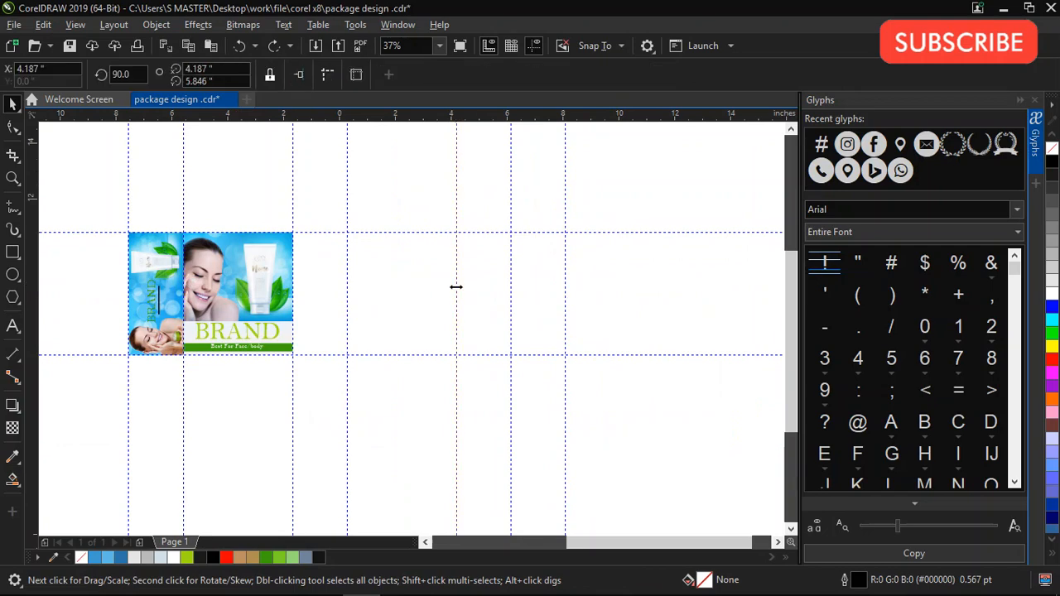
{"action": "left_click", "coordinate": [440, 284]}
Add outer vertical guidelines for the flaps at about -9.04 in and 8.73 in.
{"action": "scroll", "coordinate": [441, 284], "scroll_direction": "down", "scroll_amount": 1}
{"action": "scroll", "coordinate": [298, 286], "scroll_direction": "up", "scroll_amount": 1}
{"action": "scroll", "coordinate": [350, 290], "scroll_direction": "down", "scroll_amount": 2}
{"action": "scroll", "coordinate": [349, 290], "scroll_direction": "up", "scroll_amount": 2}
{"action": "left_click_drag", "start_coordinate": [298, 265], "coordinate": [397, 296]}
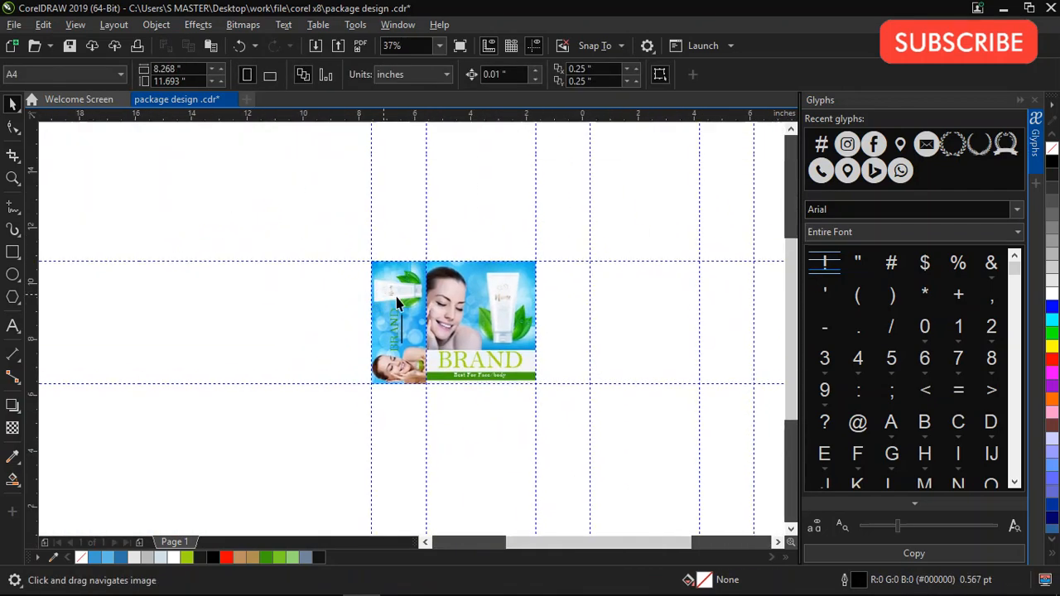
{"action": "scroll", "coordinate": [364, 262], "scroll_direction": "up", "scroll_amount": 1}
{"action": "left_click_drag", "start_coordinate": [379, 246], "coordinate": [294, 263]}
{"action": "right_click", "coordinate": [294, 263]}
{"action": "scroll", "coordinate": [292, 258], "scroll_direction": "down", "scroll_amount": 2}
{"action": "scroll", "coordinate": [299, 258], "scroll_direction": "up", "scroll_amount": 1}
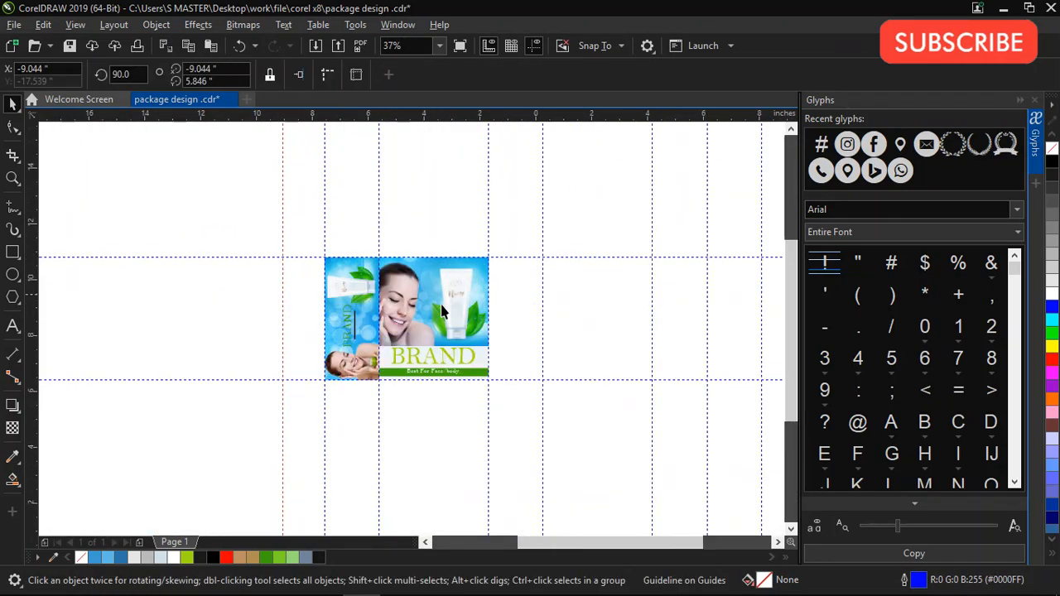
{"action": "scroll", "coordinate": [440, 310], "scroll_direction": "down", "scroll_amount": 1}
{"action": "scroll", "coordinate": [590, 277], "scroll_direction": "up", "scroll_amount": 1}
{"action": "left_click_drag", "start_coordinate": [589, 276], "coordinate": [623, 277]}
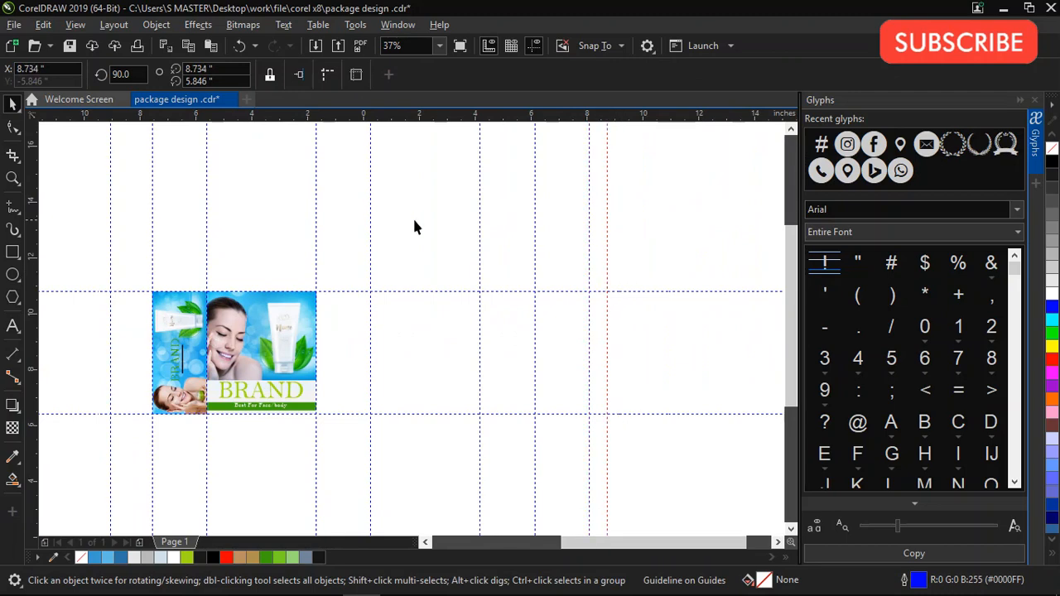
Place two horizontal flap guidelines above the artwork, at about 12 in and 13.1 in.
{"action": "scroll", "coordinate": [423, 232], "scroll_direction": "down", "scroll_amount": 1}
{"action": "scroll", "coordinate": [205, 231], "scroll_direction": "down", "scroll_amount": 1}
{"action": "scroll", "coordinate": [417, 239], "scroll_direction": "up", "scroll_amount": 2}
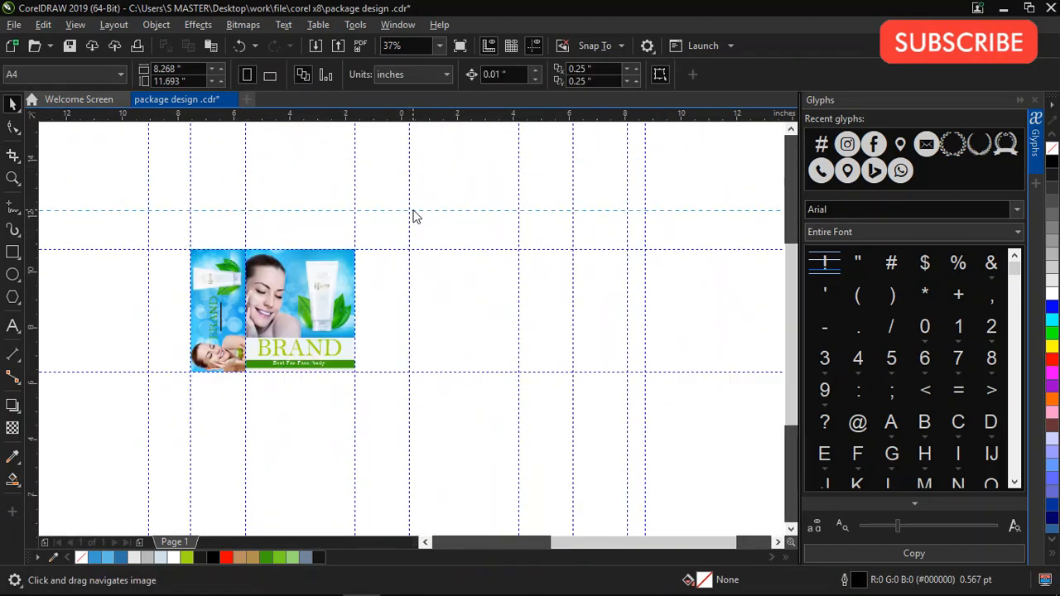
{"action": "left_click_drag", "start_coordinate": [412, 213], "coordinate": [418, 221]}
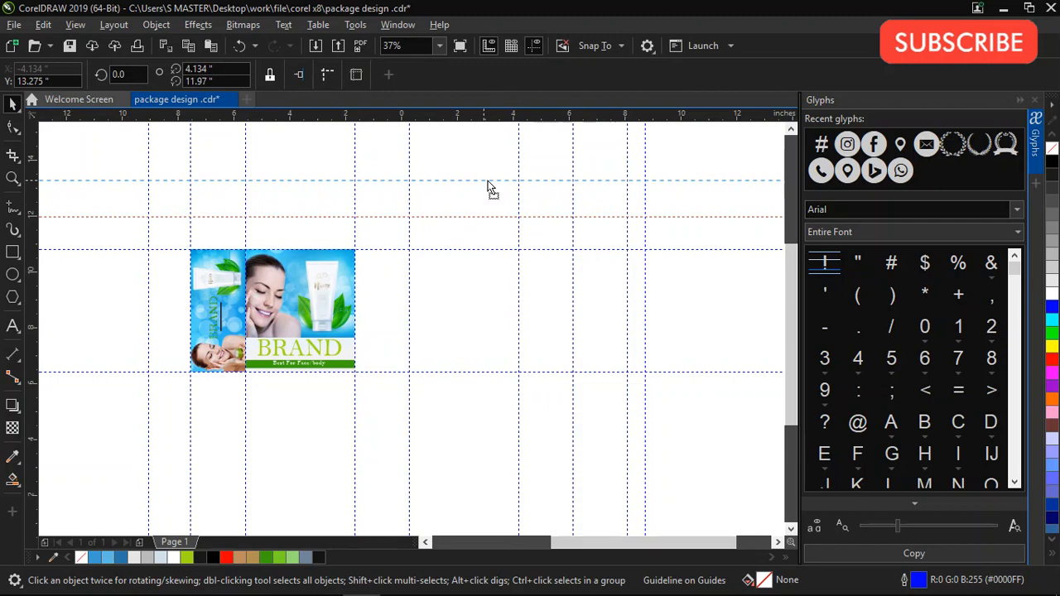
Duplicate the two upper flap guidelines below the artwork, aligned at the same spacing from its lower edge.
{"action": "left_click_drag", "start_coordinate": [469, 221], "coordinate": [472, 402]}
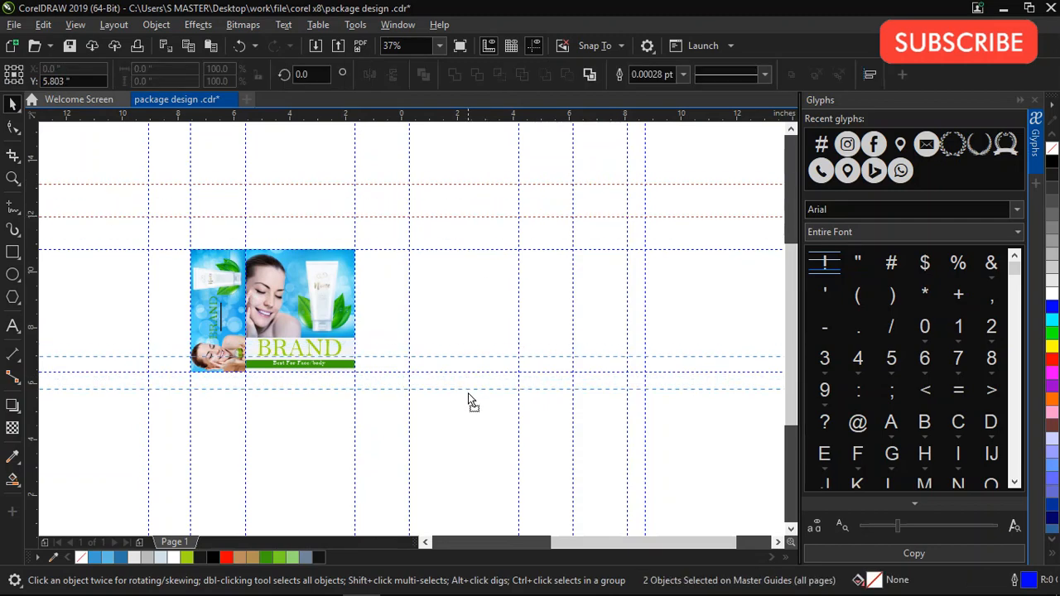
{"action": "scroll", "coordinate": [464, 442], "scroll_direction": "up", "scroll_amount": 6}
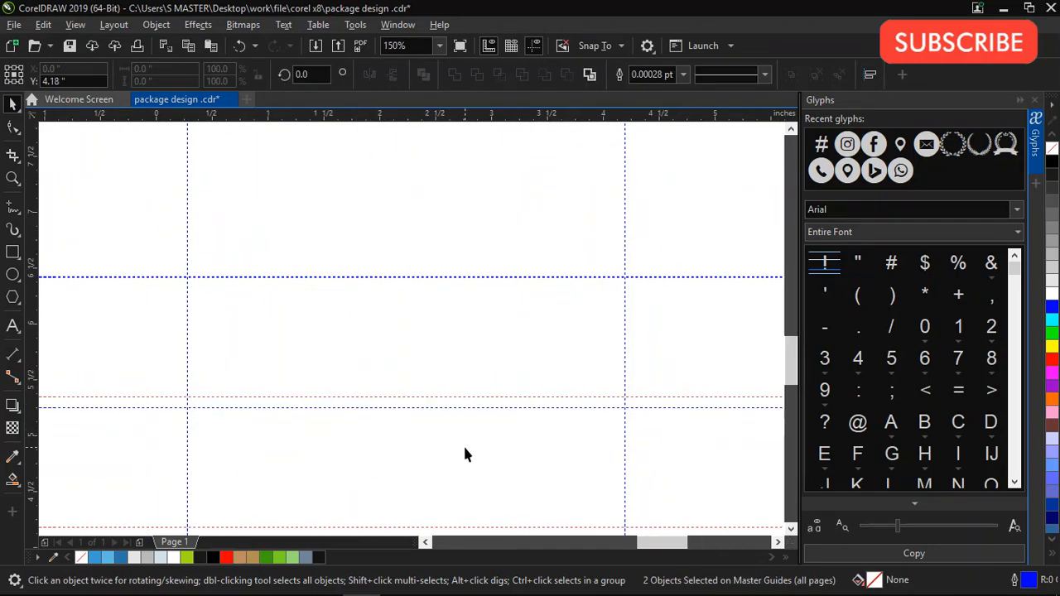
{"action": "left_click", "coordinate": [459, 347]}
{"action": "scroll", "coordinate": [474, 308], "scroll_direction": "down", "scroll_amount": 5}
{"action": "scroll", "coordinate": [465, 246], "scroll_direction": "down", "scroll_amount": 3}
{"action": "scroll", "coordinate": [398, 277], "scroll_direction": "up", "scroll_amount": 2}
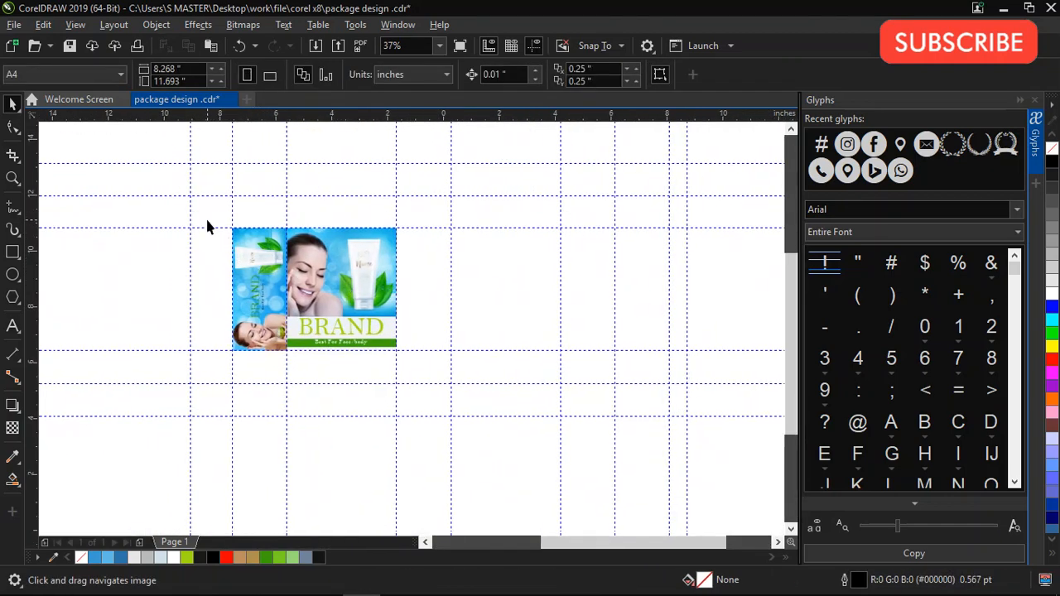
Move the side panel to the opposite side of the front panel, aligned to the guidelines.
{"action": "left_click_drag", "start_coordinate": [291, 375], "coordinate": [329, 317]}
{"action": "scroll", "coordinate": [326, 341], "scroll_direction": "down", "scroll_amount": 1}
{"action": "scroll", "coordinate": [273, 316], "scroll_direction": "up", "scroll_amount": 1}
{"action": "scroll", "coordinate": [293, 271], "scroll_direction": "up", "scroll_amount": 1}
{"action": "scroll", "coordinate": [301, 233], "scroll_direction": "down", "scroll_amount": 1}
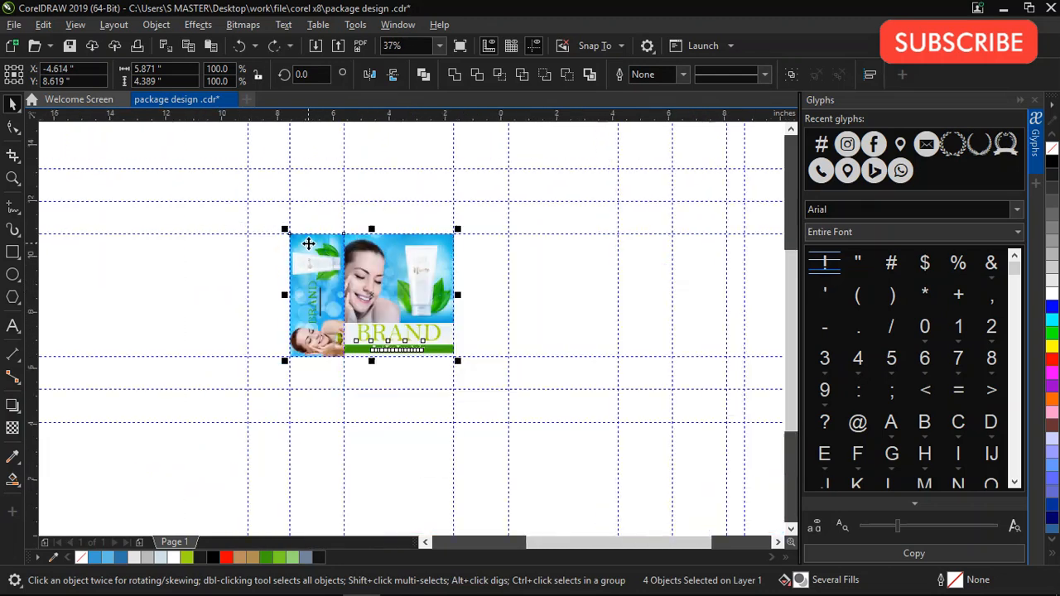
{"action": "left_click_drag", "start_coordinate": [283, 216], "coordinate": [369, 328]}
{"action": "left_click_drag", "start_coordinate": [507, 387], "coordinate": [507, 388]}
{"action": "left_click", "coordinate": [317, 324]}
{"action": "left_click", "coordinate": [276, 235]}
{"action": "left_click", "coordinate": [321, 311]}
{"action": "left_click_drag", "start_coordinate": [319, 305], "coordinate": [460, 334]}
{"action": "scroll", "coordinate": [481, 265], "scroll_direction": "up", "scroll_amount": 1}
{"action": "scroll", "coordinate": [424, 451], "scroll_direction": "up", "scroll_amount": 1}
{"action": "scroll", "coordinate": [476, 348], "scroll_direction": "down", "scroll_amount": 2}
Duplicate the front and side panels together and place the copy directly beside them as a four-panel strip.
{"action": "left_click", "coordinate": [288, 268]}
{"action": "left_click_drag", "start_coordinate": [396, 346], "coordinate": [364, 358]}
{"action": "left_click_drag", "start_coordinate": [303, 257], "coordinate": [502, 423]}
{"action": "left_click_drag", "start_coordinate": [424, 386], "coordinate": [589, 387]}
{"action": "scroll", "coordinate": [500, 305], "scroll_direction": "up", "scroll_amount": 1}
{"action": "scroll", "coordinate": [431, 263], "scroll_direction": "down", "scroll_amount": 2}
{"action": "left_click", "coordinate": [504, 255]}
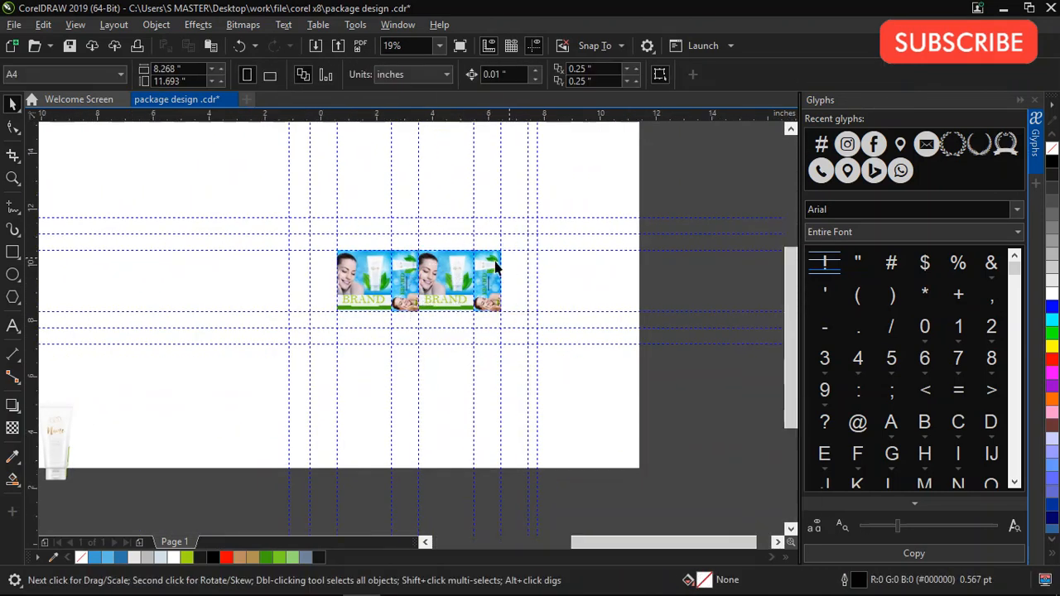
Rearrange the outer vertical guidelines around the four-panel strip to about -7.35 in, 9.9 in and 10.4 in.
{"action": "scroll", "coordinate": [502, 283], "scroll_direction": "up", "scroll_amount": 1}
{"action": "left_click_drag", "start_coordinate": [575, 273], "coordinate": [359, 288]}
{"action": "scroll", "coordinate": [583, 254], "scroll_direction": "down", "scroll_amount": 1}
{"action": "scroll", "coordinate": [348, 263], "scroll_direction": "up", "scroll_amount": 1}
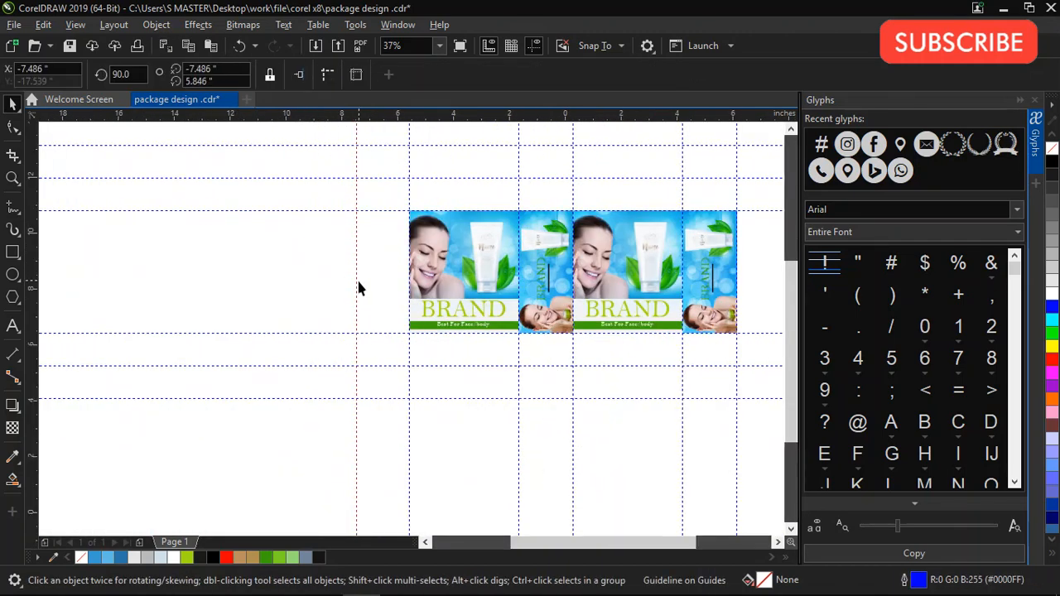
{"action": "scroll", "coordinate": [373, 291], "scroll_direction": "down", "scroll_amount": 1}
{"action": "scroll", "coordinate": [358, 280], "scroll_direction": "up", "scroll_amount": 1}
{"action": "left_click", "coordinate": [378, 289]}
{"action": "scroll", "coordinate": [384, 287], "scroll_direction": "down", "scroll_amount": 1}
{"action": "left_click", "coordinate": [394, 280]}
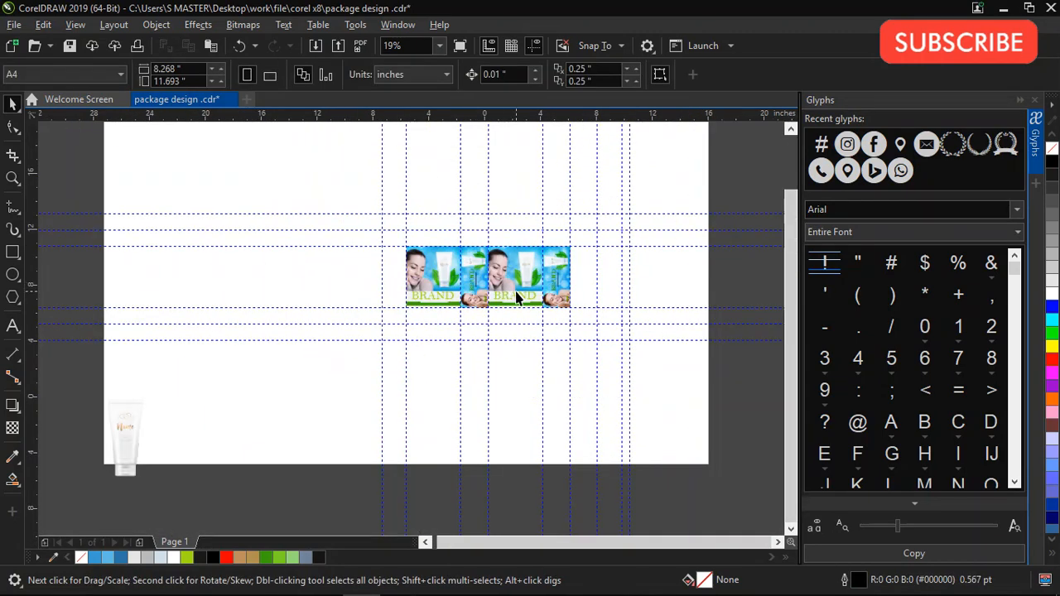
Draw an outlined rectangle about 17.78 × 4.42 in around the four panels, between the outer guidelines.
{"action": "scroll", "coordinate": [539, 252], "scroll_direction": "up", "scroll_amount": 1}
{"action": "left_click", "coordinate": [13, 252]}
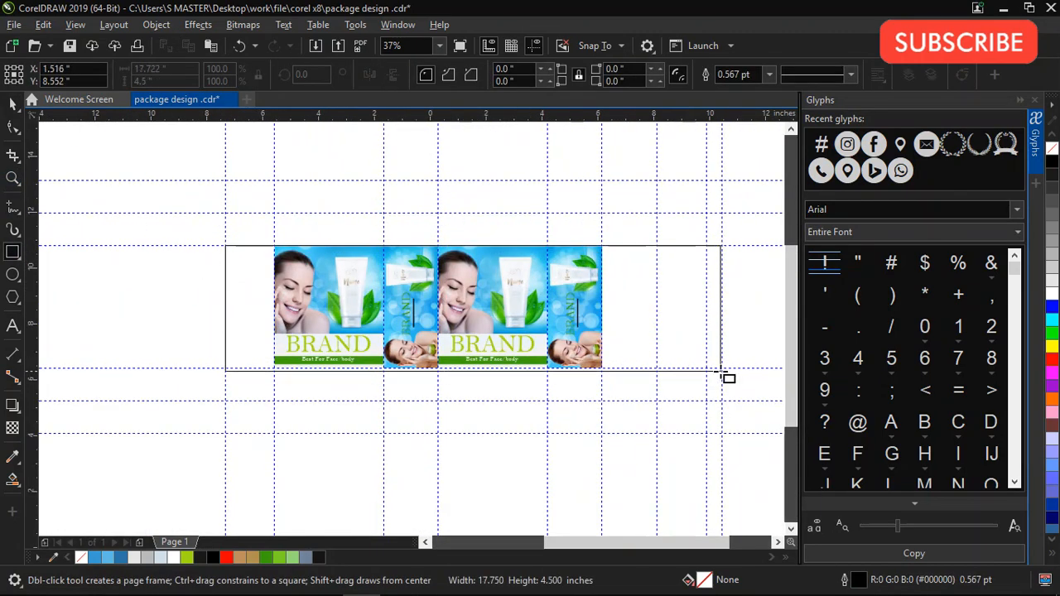
{"action": "left_click_drag", "start_coordinate": [722, 368], "coordinate": [722, 369]}
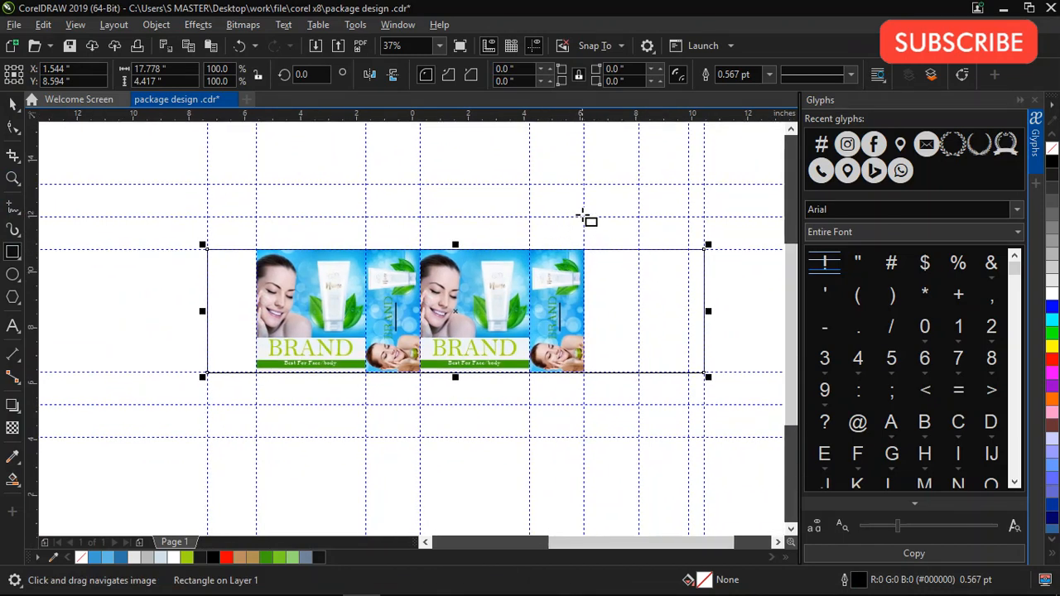
{"action": "left_click_drag", "start_coordinate": [586, 218], "coordinate": [692, 404]}
{"action": "left_click_drag", "start_coordinate": [688, 405], "coordinate": [689, 405]}
{"action": "scroll", "coordinate": [600, 317], "scroll_direction": "up", "scroll_amount": 1}
{"action": "left_click_drag", "start_coordinate": [568, 301], "coordinate": [562, 302]}
{"action": "scroll", "coordinate": [638, 282], "scroll_direction": "down", "scroll_amount": 2}
{"action": "scroll", "coordinate": [634, 250], "scroll_direction": "up", "scroll_amount": 2}
{"action": "scroll", "coordinate": [631, 304], "scroll_direction": "down", "scroll_amount": 2}
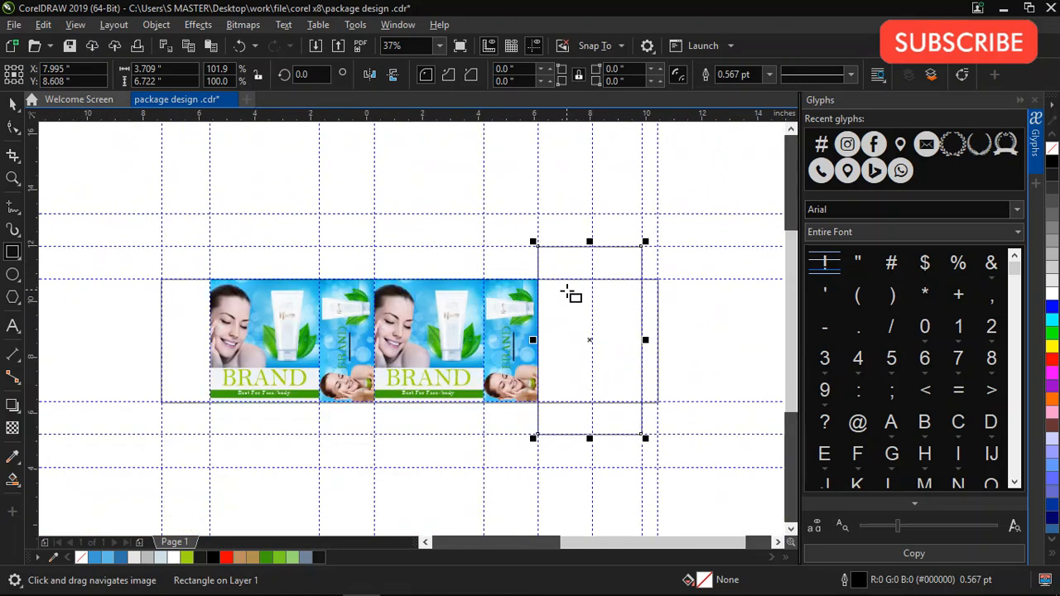
{"action": "scroll", "coordinate": [571, 291], "scroll_direction": "up", "scroll_amount": 2}
{"action": "scroll", "coordinate": [542, 414], "scroll_direction": "down", "scroll_amount": 2}
{"action": "left_click_drag", "start_coordinate": [638, 315], "coordinate": [570, 341]}
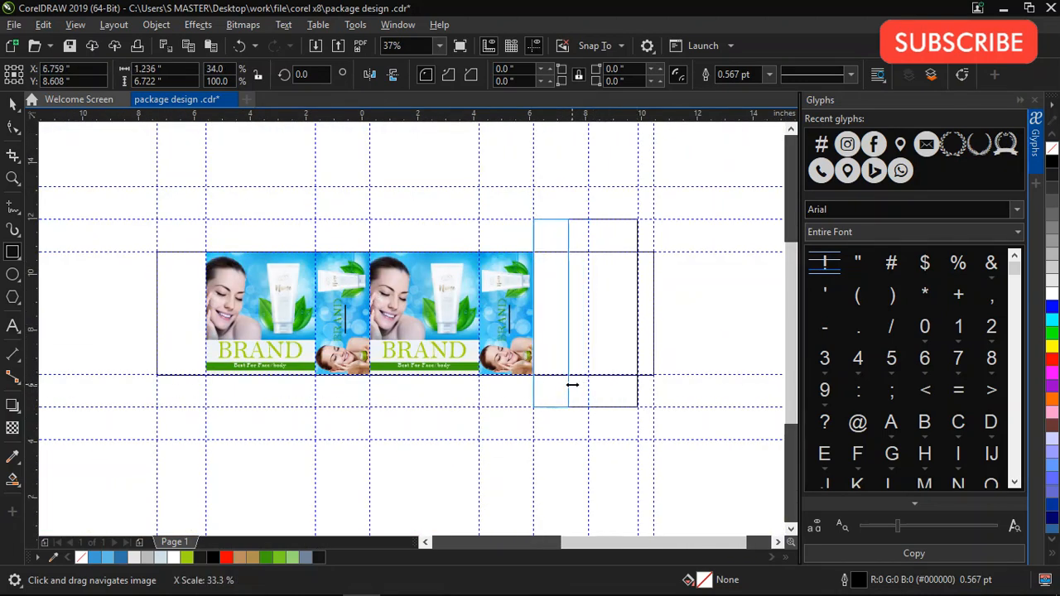
{"action": "left_click_drag", "start_coordinate": [561, 395], "coordinate": [561, 393]}
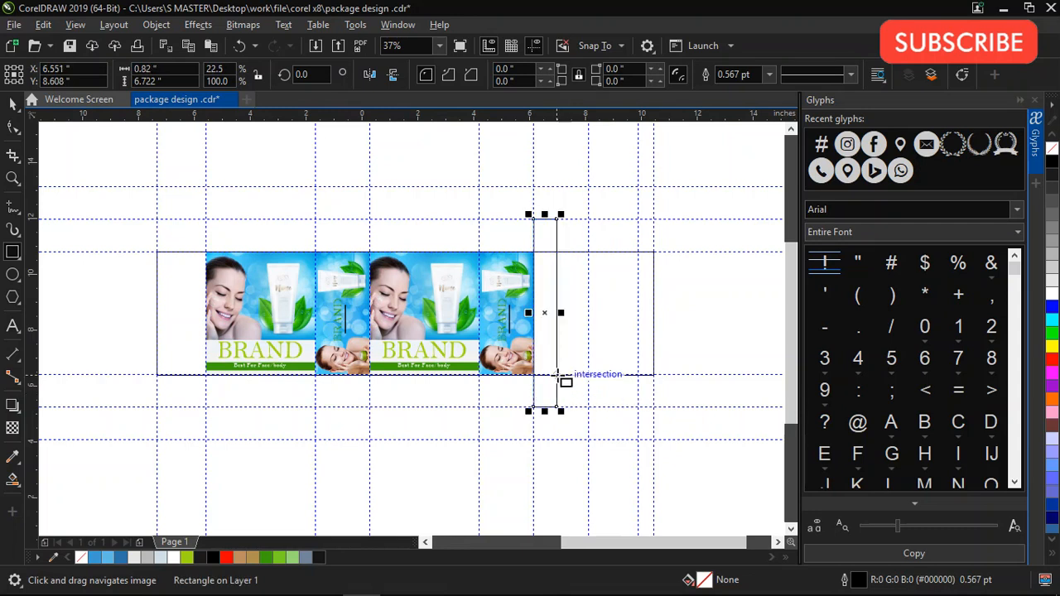
{"action": "key", "text": "Delete"}
{"action": "key", "text": "space"}
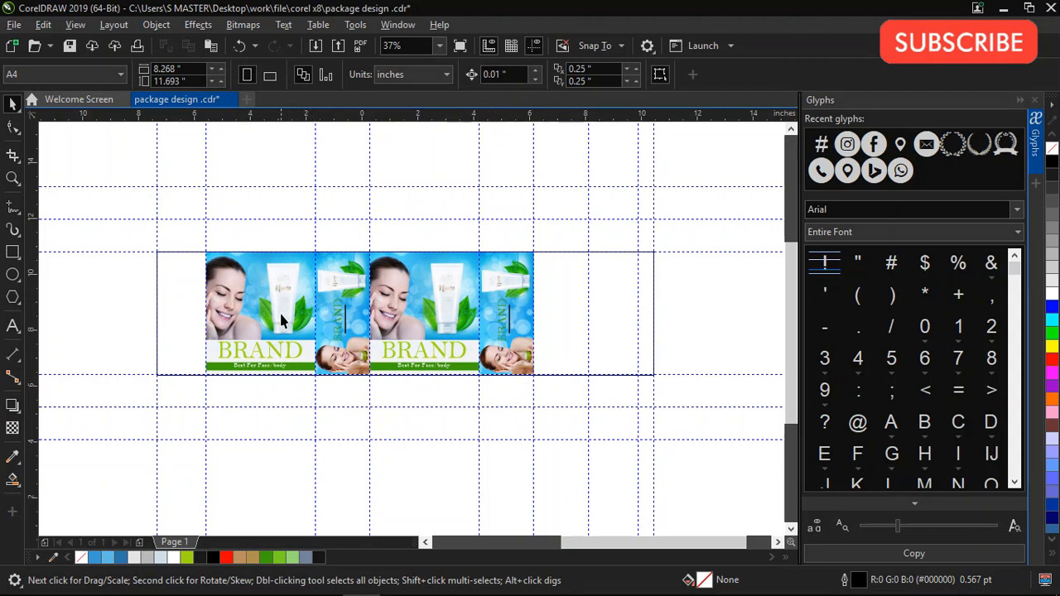
{"action": "left_click_drag", "start_coordinate": [296, 439], "coordinate": [333, 419]}
{"action": "left_click_drag", "start_coordinate": [287, 225], "coordinate": [391, 400]}
{"action": "left_click_drag", "start_coordinate": [213, 348], "coordinate": [258, 348]}
{"action": "key", "text": "Escape"}
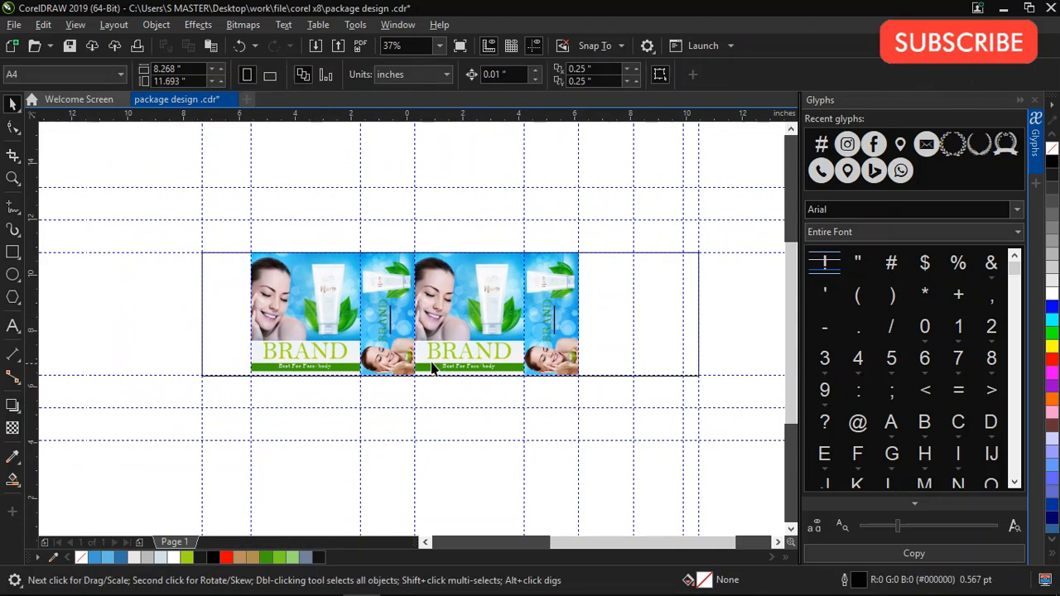
Draw an outlined rectangle about 3.72 × 6.74 in beside the last side panel, extending beyond the panel strip above and below.
{"action": "left_click_drag", "start_coordinate": [666, 327], "coordinate": [653, 332]}
{"action": "left_click", "coordinate": [603, 270]}
{"action": "left_click", "coordinate": [13, 252]}
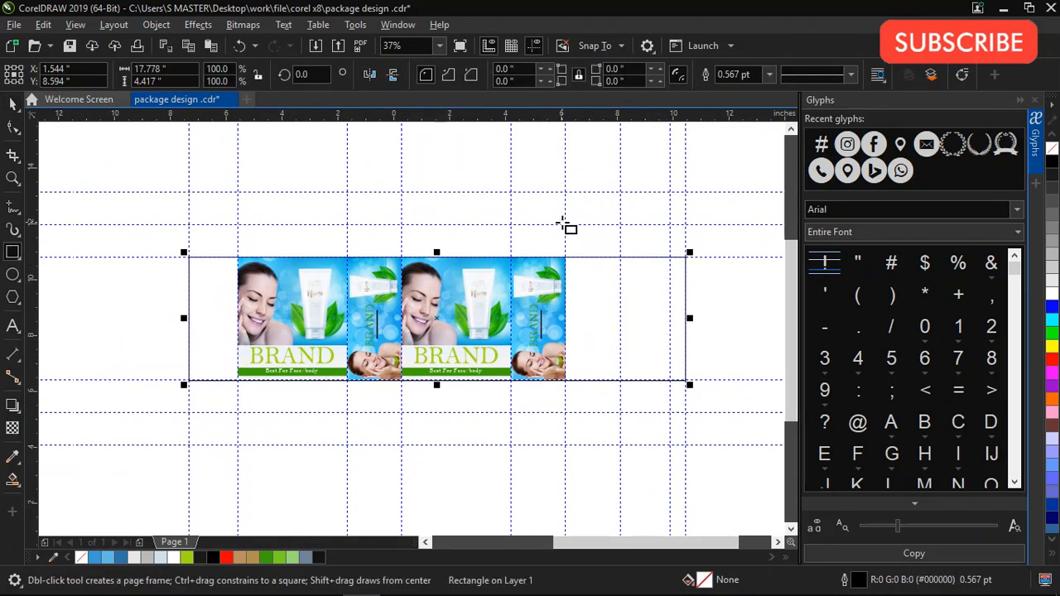
{"action": "scroll", "coordinate": [565, 224], "scroll_direction": "up", "scroll_amount": 1}
{"action": "mouse_move", "coordinate": [569, 220]}
{"action": "left_mouse_down"}
{"action": "mouse_move", "coordinate": [674, 500]}
{"action": "mouse_move", "coordinate": [706, 498]}
{"action": "left_mouse_up"}
{"action": "key", "text": "space"}
Raise the lower edge of the wide rectangle around the panels to meet the panels' bottom guideline, at 4.377 in high.
{"action": "left_click", "coordinate": [558, 430]}
{"action": "scroll", "coordinate": [559, 422], "scroll_direction": "up", "scroll_amount": 2}
{"action": "left_click_drag", "start_coordinate": [188, 379], "coordinate": [548, 343]}
{"action": "scroll", "coordinate": [338, 353], "scroll_direction": "down", "scroll_amount": 2}
{"action": "scroll", "coordinate": [203, 352], "scroll_direction": "up", "scroll_amount": 4}
{"action": "left_click_drag", "start_coordinate": [293, 329], "coordinate": [295, 292]}
{"action": "scroll", "coordinate": [358, 312], "scroll_direction": "down", "scroll_amount": 6}
{"action": "scroll", "coordinate": [460, 295], "scroll_direction": "up", "scroll_amount": 2}
{"action": "scroll", "coordinate": [459, 298], "scroll_direction": "down", "scroll_amount": 2}
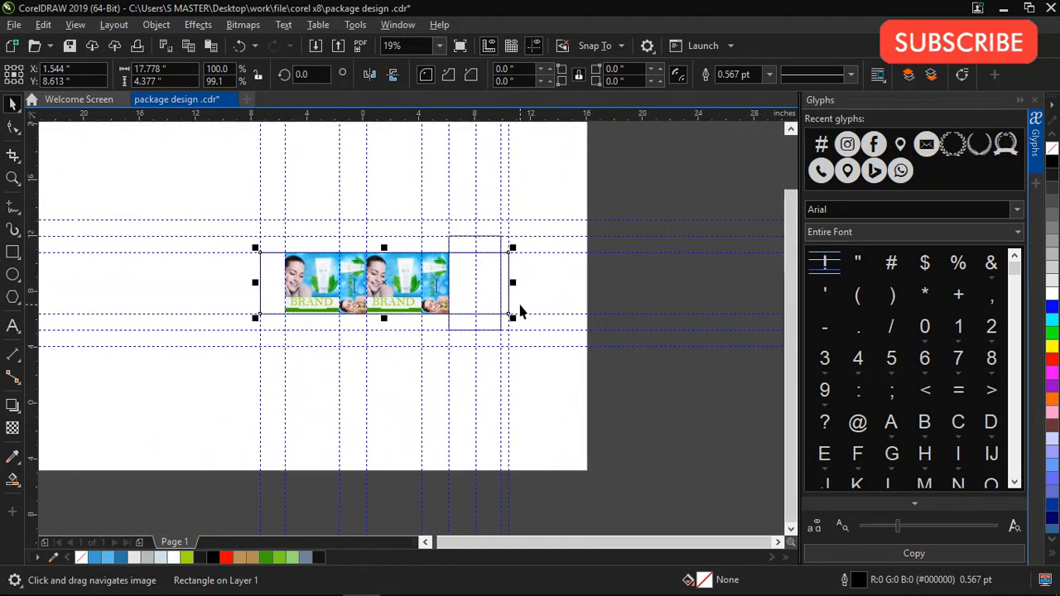
Copy the tall rectangle onto the second front panel and stretch it to the panel's width and outer guidelines, 3.927 × 9.056 in.
{"action": "left_click_drag", "start_coordinate": [454, 309], "coordinate": [477, 317]}
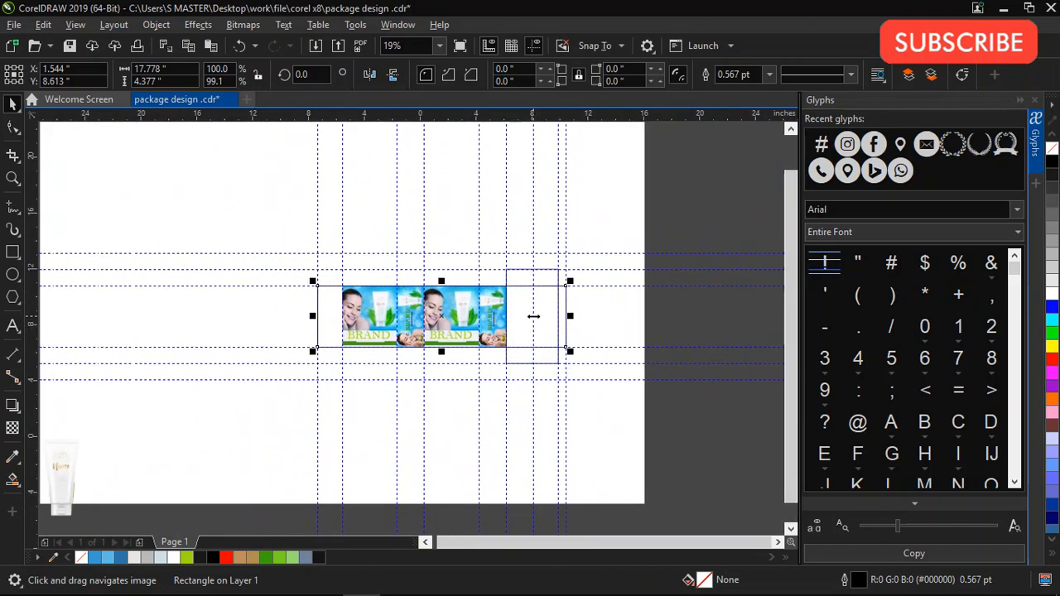
{"action": "left_click", "coordinate": [437, 281]}
{"action": "left_click_drag", "start_coordinate": [439, 274], "coordinate": [440, 275]}
{"action": "scroll", "coordinate": [437, 274], "scroll_direction": "up", "scroll_amount": 2}
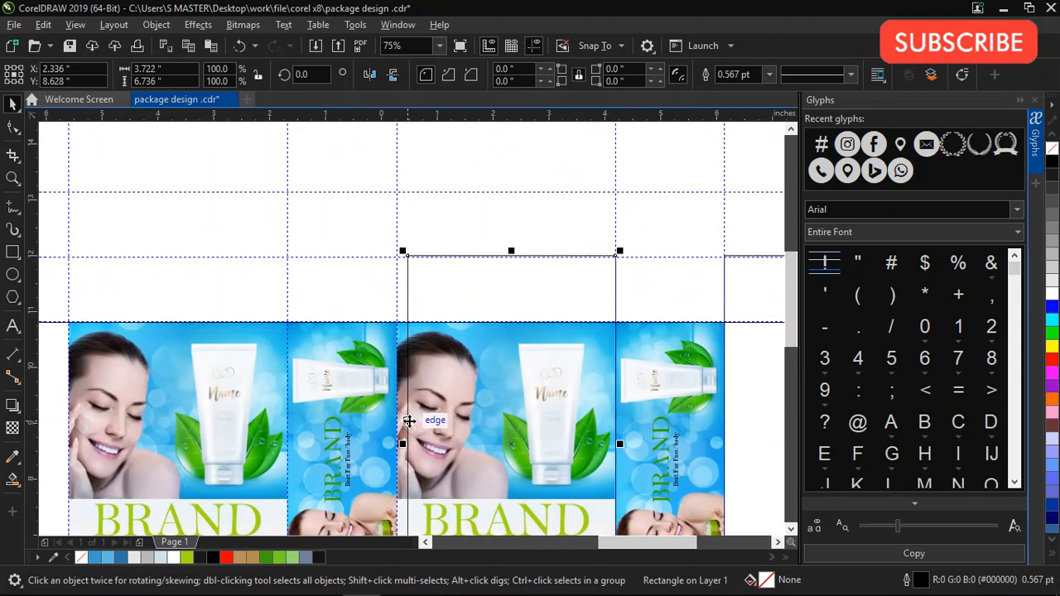
{"action": "left_click_drag", "start_coordinate": [407, 422], "coordinate": [402, 370]}
{"action": "left_click_drag", "start_coordinate": [398, 395], "coordinate": [386, 395]}
{"action": "scroll", "coordinate": [393, 320], "scroll_direction": "down", "scroll_amount": 1}
{"action": "left_click_drag", "start_coordinate": [448, 258], "coordinate": [447, 226]}
{"action": "scroll", "coordinate": [447, 493], "scroll_direction": "up", "scroll_amount": 2}
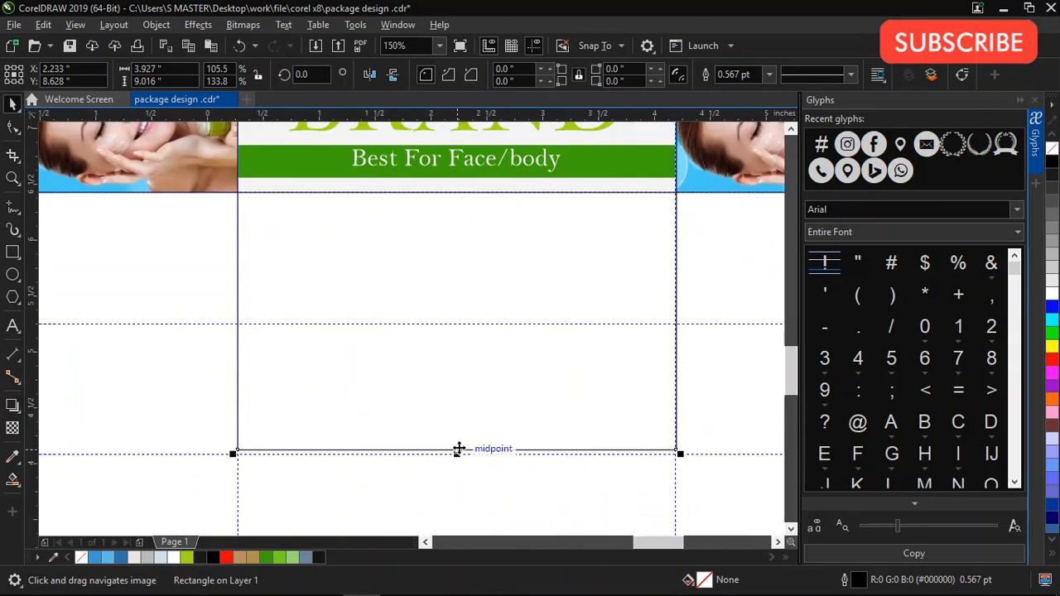
{"action": "scroll", "coordinate": [457, 455], "scroll_direction": "up", "scroll_amount": 1}
{"action": "left_click_drag", "start_coordinate": [452, 440], "coordinate": [453, 447]}
{"action": "scroll", "coordinate": [463, 315], "scroll_direction": "down", "scroll_amount": 4}
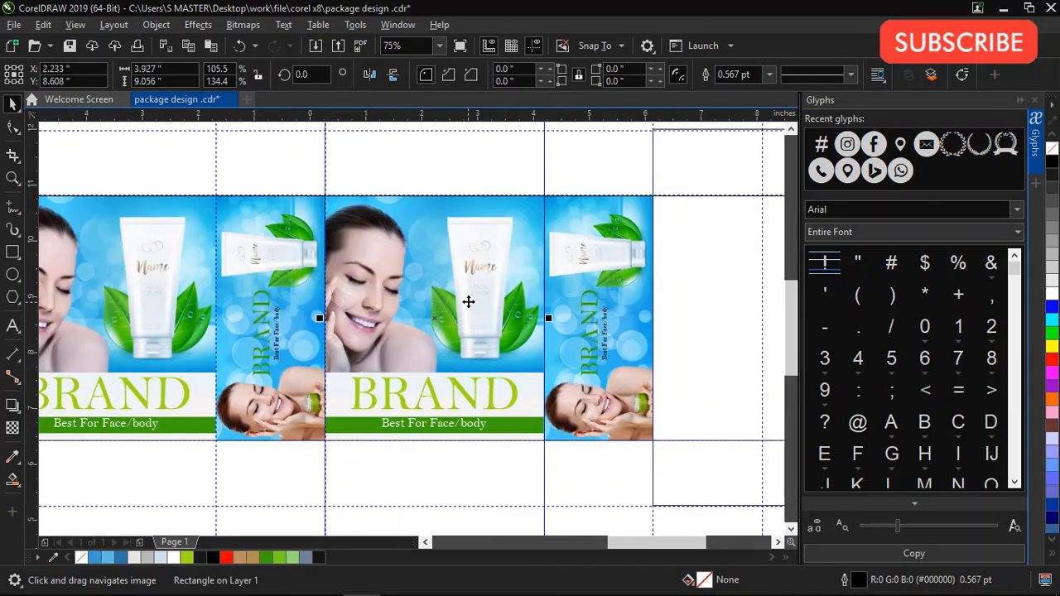
Copy the tall end rectangle onto the last side panel and reduce it to 1.944 × 6.349 in.
{"action": "left_click", "coordinate": [527, 271]}
{"action": "scroll", "coordinate": [527, 271], "scroll_direction": "up", "scroll_amount": 1}
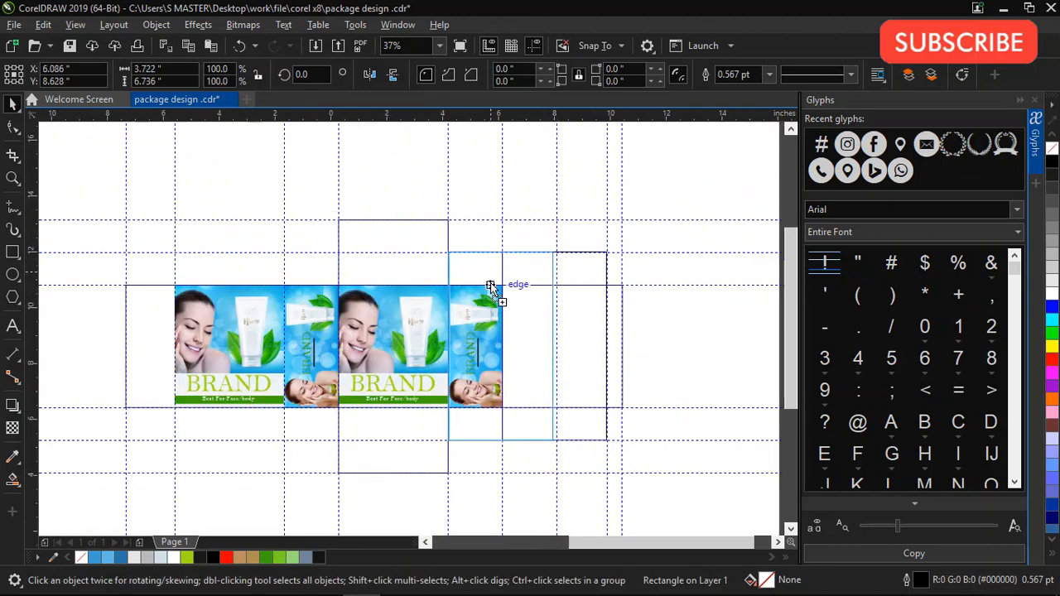
{"action": "left_click_drag", "start_coordinate": [492, 287], "coordinate": [490, 286]}
{"action": "scroll", "coordinate": [449, 253], "scroll_direction": "up", "scroll_amount": 1}
{"action": "left_click_drag", "start_coordinate": [659, 440], "coordinate": [560, 485]}
{"action": "left_click_drag", "start_coordinate": [503, 245], "coordinate": [497, 263]}
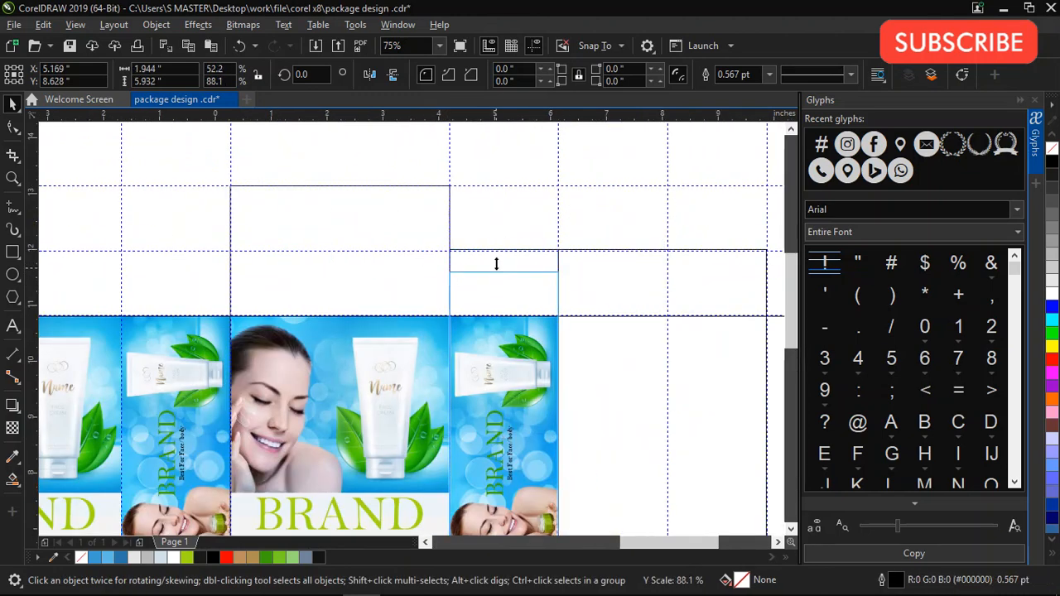
{"action": "scroll", "coordinate": [582, 282], "scroll_direction": "down", "scroll_amount": 2}
Copy the side panel's flap rectangle onto the other side panel, between the two front panels.
{"action": "scroll", "coordinate": [371, 284], "scroll_direction": "up", "scroll_amount": 1}
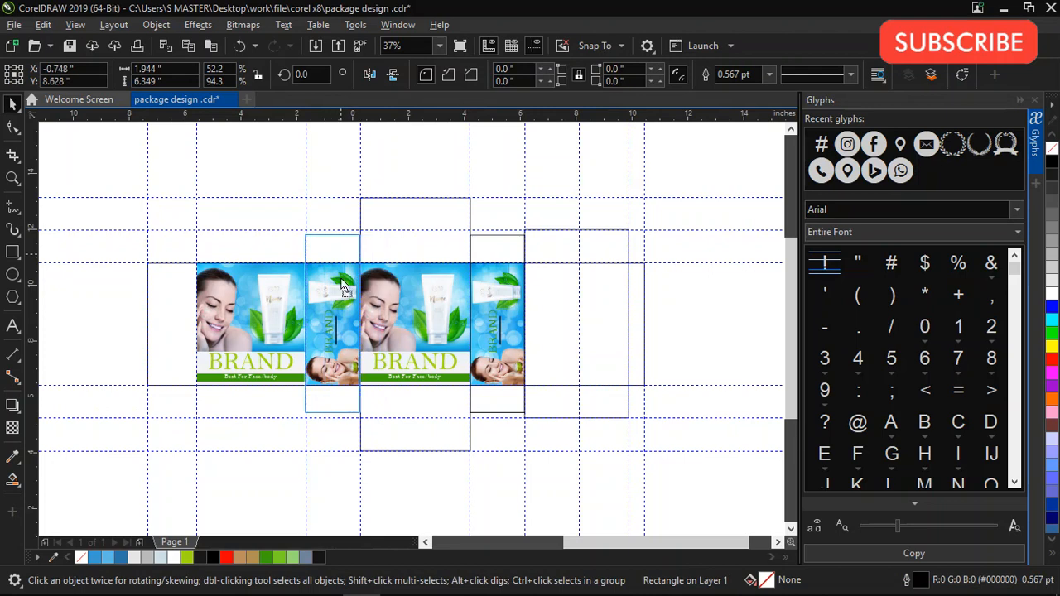
{"action": "left_click_drag", "start_coordinate": [341, 280], "coordinate": [339, 275]}
{"action": "scroll", "coordinate": [337, 239], "scroll_direction": "up", "scroll_amount": 2}
{"action": "scroll", "coordinate": [299, 305], "scroll_direction": "down", "scroll_amount": 2}
{"action": "scroll", "coordinate": [232, 327], "scroll_direction": "up", "scroll_amount": 1}
{"action": "scroll", "coordinate": [232, 328], "scroll_direction": "down", "scroll_amount": 1}
{"action": "scroll", "coordinate": [195, 340], "scroll_direction": "up", "scroll_amount": 1}
Copy a flap rectangle onto the first front panel and fit it to the panel's width and guidelines, 3.92 × 6.696 in.
{"action": "left_click_drag", "start_coordinate": [422, 250], "coordinate": [314, 260]}
{"action": "scroll", "coordinate": [328, 263], "scroll_direction": "up", "scroll_amount": 1}
{"action": "scroll", "coordinate": [348, 291], "scroll_direction": "down", "scroll_amount": 1}
{"action": "left_click_drag", "start_coordinate": [338, 392], "coordinate": [228, 390]}
{"action": "scroll", "coordinate": [312, 215], "scroll_direction": "up", "scroll_amount": 1}
{"action": "left_click_drag", "start_coordinate": [369, 212], "coordinate": [367, 193]}
{"action": "scroll", "coordinate": [318, 226], "scroll_direction": "down", "scroll_amount": 1}
Round the two outer corners of the flap rectangle on the first front panel into large curves.
{"action": "key", "text": "F10"}
{"action": "left_click", "coordinate": [235, 213]}
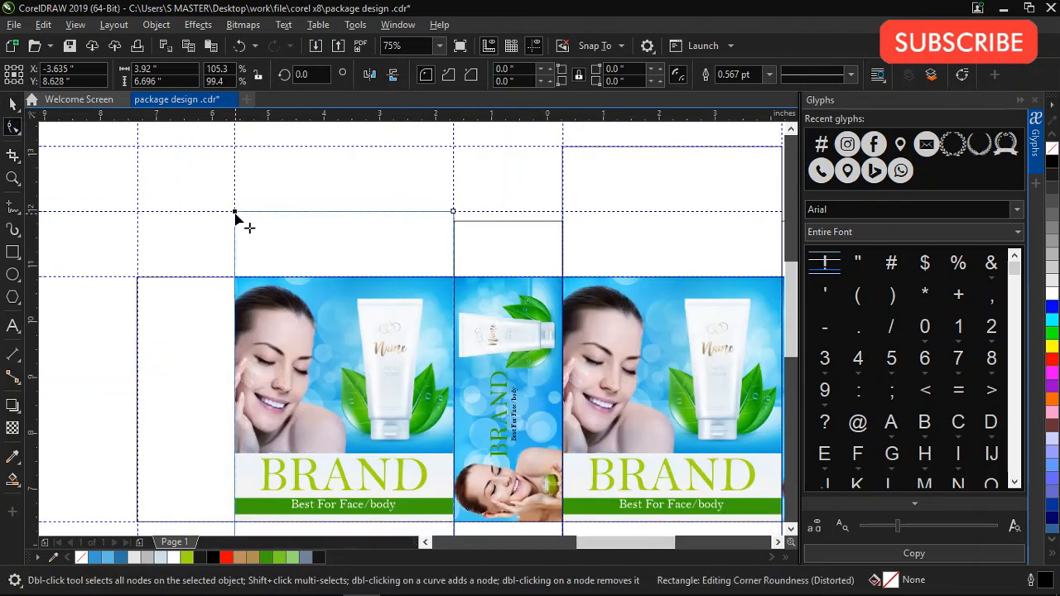
{"action": "left_click_drag", "start_coordinate": [235, 212], "coordinate": [272, 271]}
{"action": "scroll", "coordinate": [272, 271], "scroll_direction": "down", "scroll_amount": 2}
{"action": "scroll", "coordinate": [274, 360], "scroll_direction": "up", "scroll_amount": 2}
{"action": "left_click_drag", "start_coordinate": [226, 319], "coordinate": [255, 266]}
{"action": "scroll", "coordinate": [254, 266], "scroll_direction": "down", "scroll_amount": 2}
{"action": "key", "text": "space"}
{"action": "left_click", "coordinate": [277, 159]}
Add outer horizontal guidelines beyond the second front panel's flaps and place a 3.927 × 0.424 in strip above the upper flap.
{"action": "scroll", "coordinate": [280, 172], "scroll_direction": "up", "scroll_amount": 1}
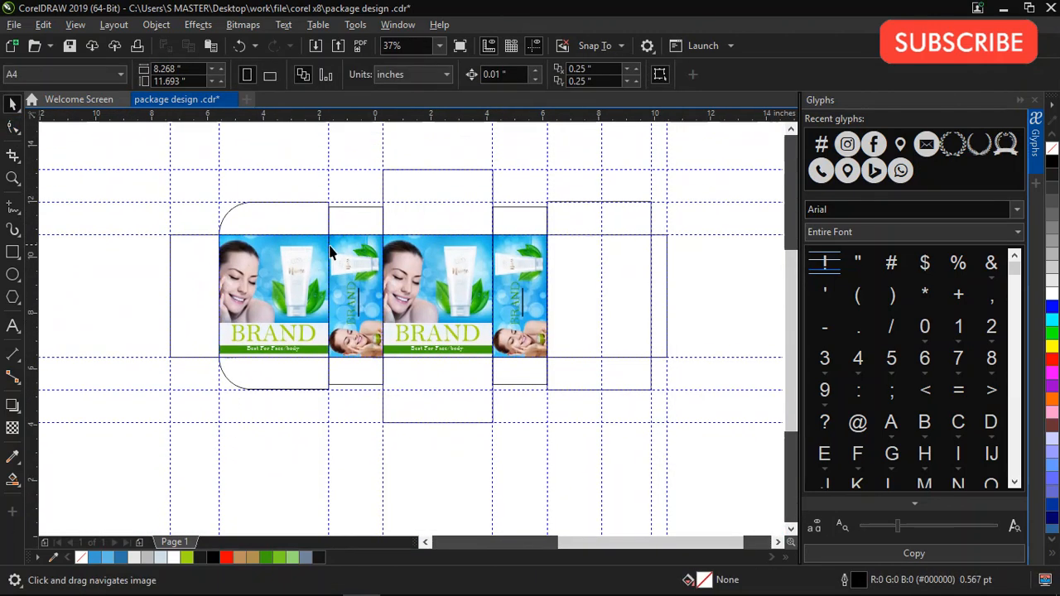
{"action": "scroll", "coordinate": [600, 274], "scroll_direction": "up", "scroll_amount": 1}
{"action": "left_click_drag", "start_coordinate": [431, 216], "coordinate": [459, 434]}
{"action": "right_click", "coordinate": [447, 433]}
{"action": "scroll", "coordinate": [459, 432], "scroll_direction": "up", "scroll_amount": 1}
{"action": "scroll", "coordinate": [459, 433], "scroll_direction": "down", "scroll_amount": 1}
{"action": "left_click_drag", "start_coordinate": [458, 234], "coordinate": [450, 331]}
{"action": "left_click", "coordinate": [429, 518]}
{"action": "left_click", "coordinate": [428, 518]}
{"action": "left_click", "coordinate": [421, 518]}
{"action": "left_click_drag", "start_coordinate": [427, 518], "coordinate": [398, 255]}
{"action": "right_click", "coordinate": [398, 255]}
{"action": "scroll", "coordinate": [398, 258], "scroll_direction": "up", "scroll_amount": 1}
{"action": "scroll", "coordinate": [388, 244], "scroll_direction": "up", "scroll_amount": 2}
Convert the narrow strip above the upper flap to curves and taper both its upper corners inward by about 0.15 in.
{"action": "left_click", "coordinate": [12, 126]}
{"action": "key", "text": "ctrl+q"}
{"action": "left_click_drag", "start_coordinate": [212, 251], "coordinate": [232, 286]}
{"action": "key", "text": "Right"}
{"action": "key", "text": "Right"}
{"action": "key", "text": "Right"}
{"action": "key", "text": "Right"}
{"action": "key", "text": "Right"}
{"action": "key", "text": "Right"}
{"action": "key", "text": "Right"}
{"action": "key", "text": "Right"}
{"action": "key", "text": "Right"}
{"action": "key", "text": "Right"}
{"action": "key", "text": "Right"}
{"action": "key", "text": "Right"}
{"action": "key", "text": "Right"}
{"action": "key", "text": "Right"}
{"action": "key", "text": "Right"}
{"action": "scroll", "coordinate": [304, 255], "scroll_direction": "down", "scroll_amount": 2}
{"action": "left_click_drag", "start_coordinate": [487, 243], "coordinate": [536, 270]}
{"action": "key", "text": "Left"}
{"action": "key", "text": "Left"}
{"action": "key", "text": "Left"}
{"action": "key", "text": "Left"}
{"action": "key", "text": "Left"}
{"action": "key", "text": "Left"}
{"action": "key", "text": "Left"}
{"action": "key", "text": "Left"}
{"action": "key", "text": "Left"}
{"action": "key", "text": "Left"}
{"action": "key", "text": "Left"}
{"action": "key", "text": "Left"}
{"action": "key", "text": "Left"}
{"action": "key", "text": "Left"}
{"action": "key", "text": "Left"}
{"action": "key", "text": "space"}
Place a vertically mirrored copy of the tapered strip against the lower edge of the second front panel's bottom flap.
{"action": "scroll", "coordinate": [436, 205], "scroll_direction": "down", "scroll_amount": 2}
{"action": "left_click_drag", "start_coordinate": [441, 218], "coordinate": [443, 332]}
{"action": "right_click", "coordinate": [444, 332]}
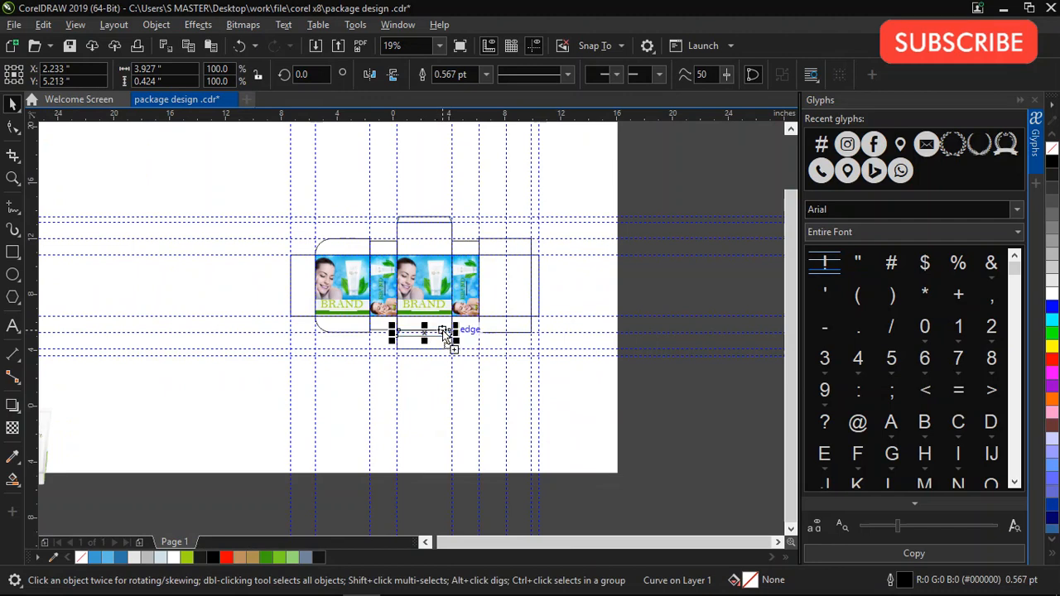
{"action": "scroll", "coordinate": [439, 335], "scroll_direction": "up", "scroll_amount": 2}
{"action": "left_click_drag", "start_coordinate": [456, 290], "coordinate": [453, 369]}
{"action": "scroll", "coordinate": [441, 374], "scroll_direction": "down", "scroll_amount": 2}
{"action": "key", "text": "Escape"}
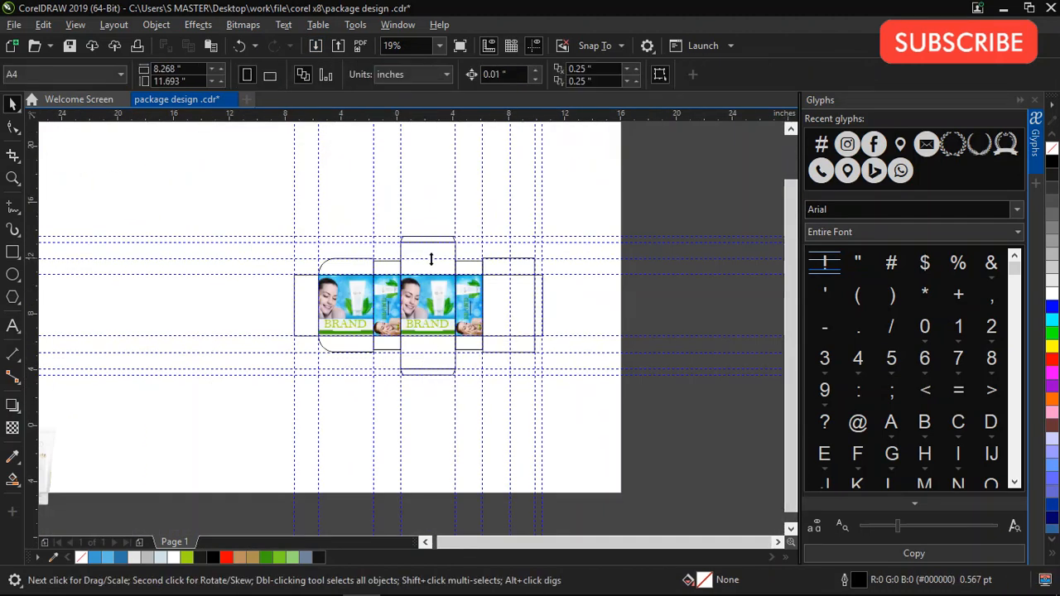
Copy the wide strip rectangle and narrow the copy to a 0.569 × 4.377 in end flap between the two outermost guidelines beside the empty panel.
{"action": "scroll", "coordinate": [447, 240], "scroll_direction": "up", "scroll_amount": 1}
{"action": "scroll", "coordinate": [516, 364], "scroll_direction": "down", "scroll_amount": 1}
{"action": "scroll", "coordinate": [575, 377], "scroll_direction": "up", "scroll_amount": 1}
{"action": "left_click", "coordinate": [578, 369]}
{"action": "scroll", "coordinate": [579, 356], "scroll_direction": "up", "scroll_amount": 1}
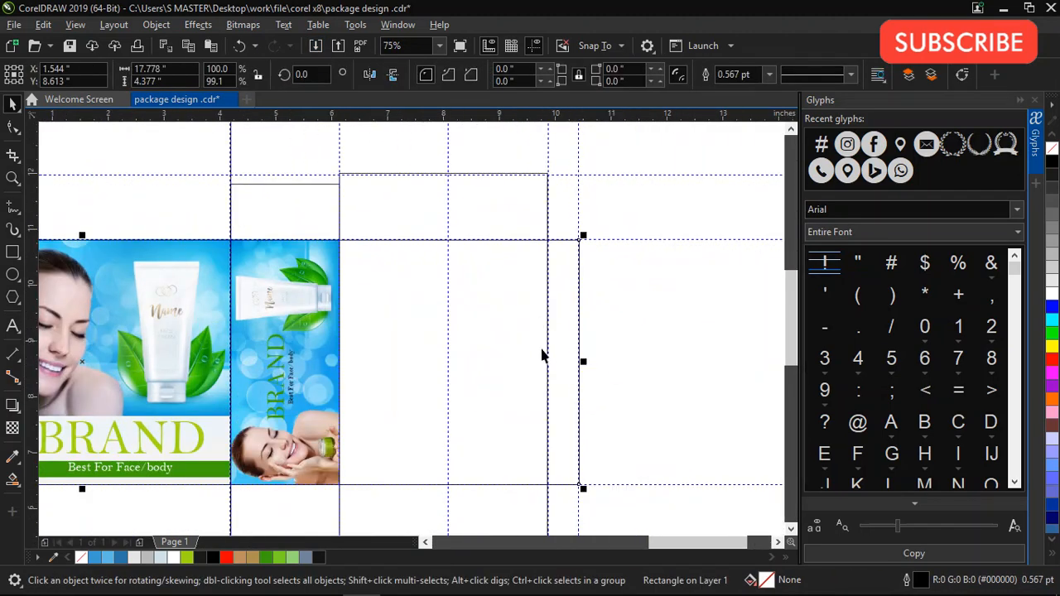
{"action": "scroll", "coordinate": [352, 253], "scroll_direction": "down", "scroll_amount": 2}
{"action": "left_click_drag", "start_coordinate": [155, 276], "coordinate": [398, 329]}
{"action": "scroll", "coordinate": [394, 276], "scroll_direction": "up", "scroll_amount": 2}
{"action": "left_click_drag", "start_coordinate": [424, 277], "coordinate": [416, 279]}
{"action": "left_click", "coordinate": [231, 315]}
{"action": "left_click", "coordinate": [437, 290]}
{"action": "scroll", "coordinate": [659, 268], "scroll_direction": "down", "scroll_amount": 1}
{"action": "left_click_drag", "start_coordinate": [560, 272], "coordinate": [542, 278]}
{"action": "left_click", "coordinate": [552, 272]}
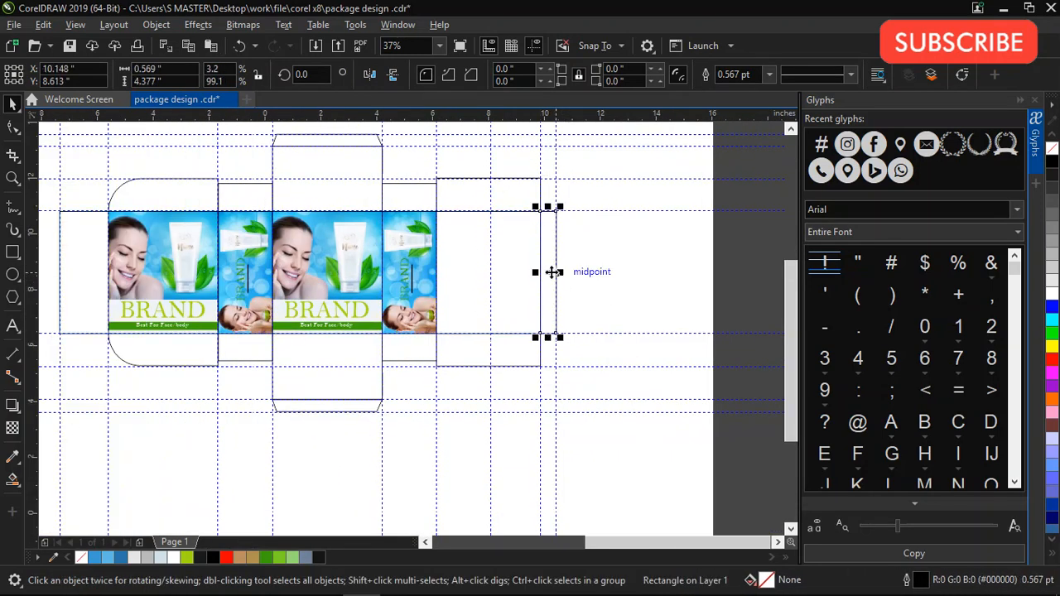
Convert the narrow end flap beside the empty panel to curves and taper its two outer corners slightly inward.
{"action": "scroll", "coordinate": [538, 224], "scroll_direction": "up", "scroll_amount": 1}
{"action": "key", "text": "F10"}
{"action": "scroll", "coordinate": [561, 207], "scroll_direction": "up", "scroll_amount": 1}
{"action": "left_click_drag", "start_coordinate": [565, 210], "coordinate": [578, 238]}
{"action": "scroll", "coordinate": [576, 236], "scroll_direction": "down", "scroll_amount": 1}
{"action": "scroll", "coordinate": [573, 343], "scroll_direction": "up", "scroll_amount": 1}
{"action": "left_click", "coordinate": [563, 348]}
{"action": "key", "text": "Up"}
{"action": "key", "text": "Up"}
{"action": "key", "text": "Up"}
{"action": "key", "text": "Up"}
{"action": "key", "text": "Up"}
{"action": "scroll", "coordinate": [569, 303], "scroll_direction": "down", "scroll_amount": 2}
{"action": "key", "text": "space"}
Convert the wide strip to curves and bevel its upper outer corner beside the first front panel, about 1 in wide and 0.7 in tall.
{"action": "scroll", "coordinate": [328, 266], "scroll_direction": "up", "scroll_amount": 2}
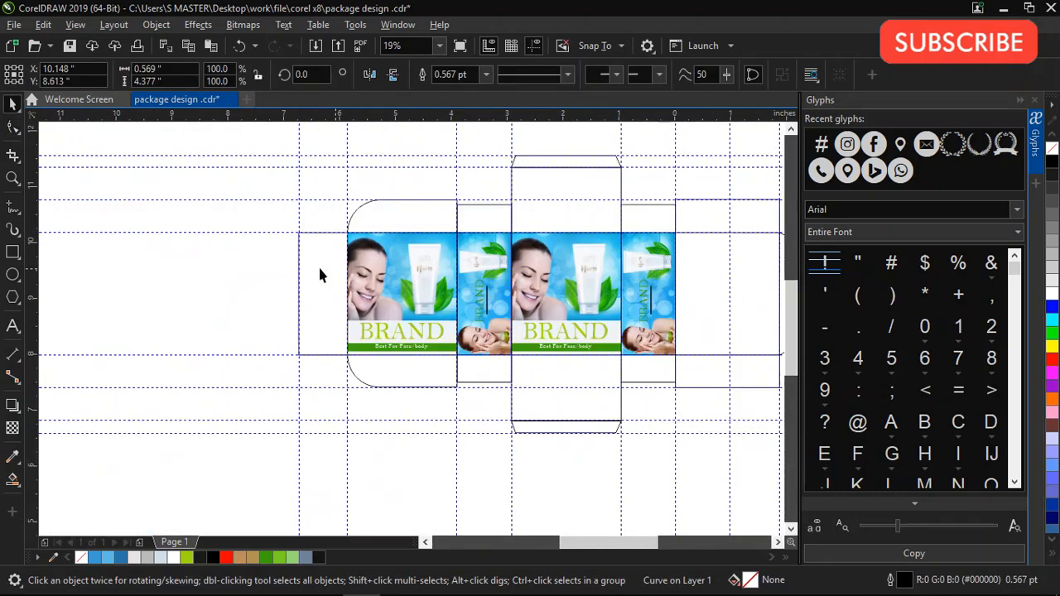
{"action": "left_click", "coordinate": [318, 266]}
{"action": "left_click", "coordinate": [12, 127]}
{"action": "key", "text": "ctrl+q"}
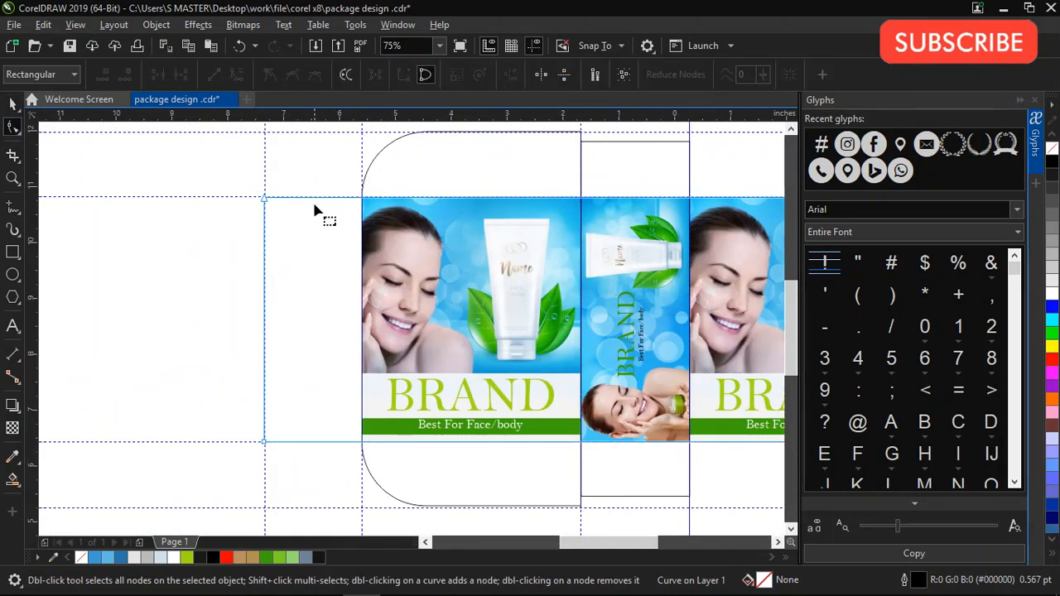
{"action": "double_click", "coordinate": [317, 198]}
{"action": "left_click", "coordinate": [264, 198]}
{"action": "key", "text": "Down"}
{"action": "key", "text": "Down"}
{"action": "key", "text": "Down"}
{"action": "key", "text": "Down"}
{"action": "key", "text": "Down"}
{"action": "key", "text": "Down"}
{"action": "key", "text": "Down"}
Bevel the strip's lower outer corner beside the first front panel, about 0.5 in wide and 0.6 in tall.
{"action": "double_click", "coordinate": [295, 443]}
{"action": "left_click", "coordinate": [264, 442]}
{"action": "key", "text": "Up"}
{"action": "key", "text": "Up"}
{"action": "key", "text": "Up"}
{"action": "key", "text": "Up"}
{"action": "key", "text": "Up"}
{"action": "key", "text": "Up"}
{"action": "scroll", "coordinate": [294, 295], "scroll_direction": "down", "scroll_amount": 1}
{"action": "key", "text": "space"}
{"action": "left_click", "coordinate": [259, 304]}
{"action": "left_click_drag", "start_coordinate": [467, 259], "coordinate": [338, 257]}
{"action": "left_click_drag", "start_coordinate": [443, 283], "coordinate": [489, 300]}
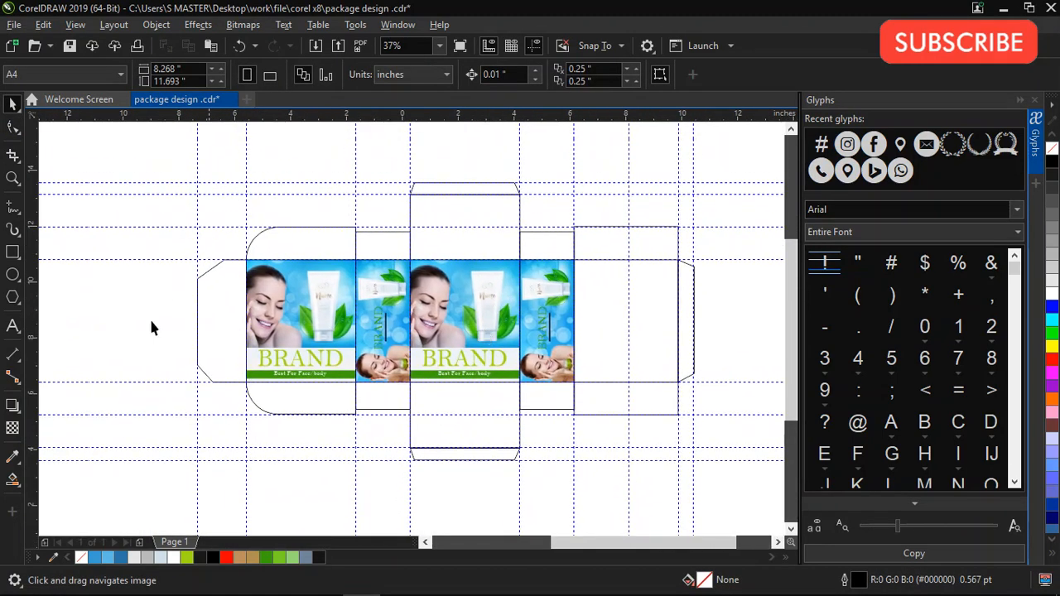
Fill the wide strip, the rounded flap shape and the first side panel's flap rectangle with blue #3B9CD1.
{"action": "left_click", "coordinate": [197, 348]}
{"action": "left_click", "coordinate": [109, 557]}
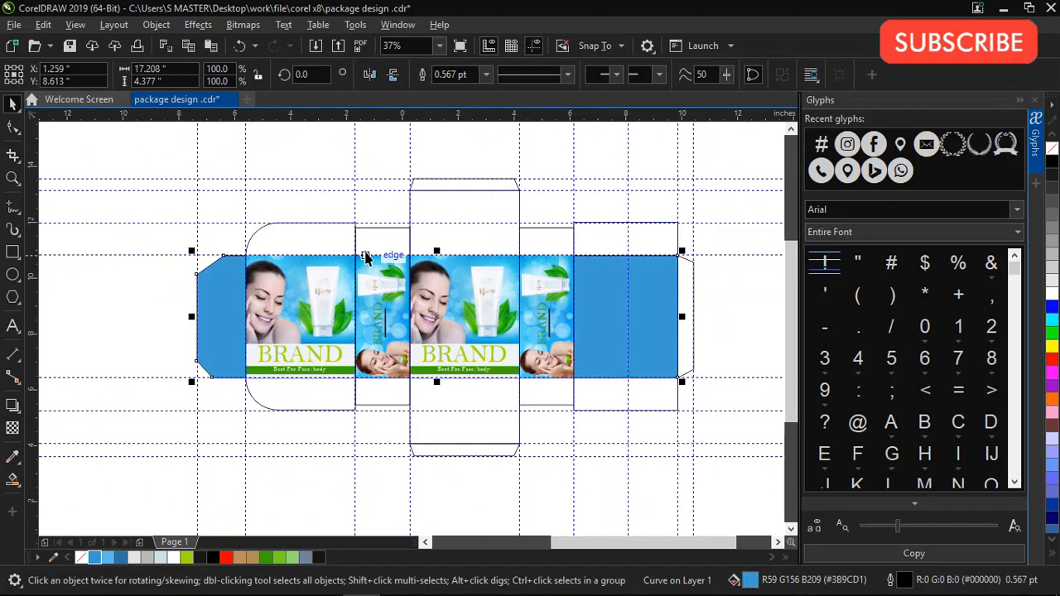
{"action": "left_click", "coordinate": [360, 254]}
{"action": "left_click", "coordinate": [96, 558]}
{"action": "left_click", "coordinate": [386, 239]}
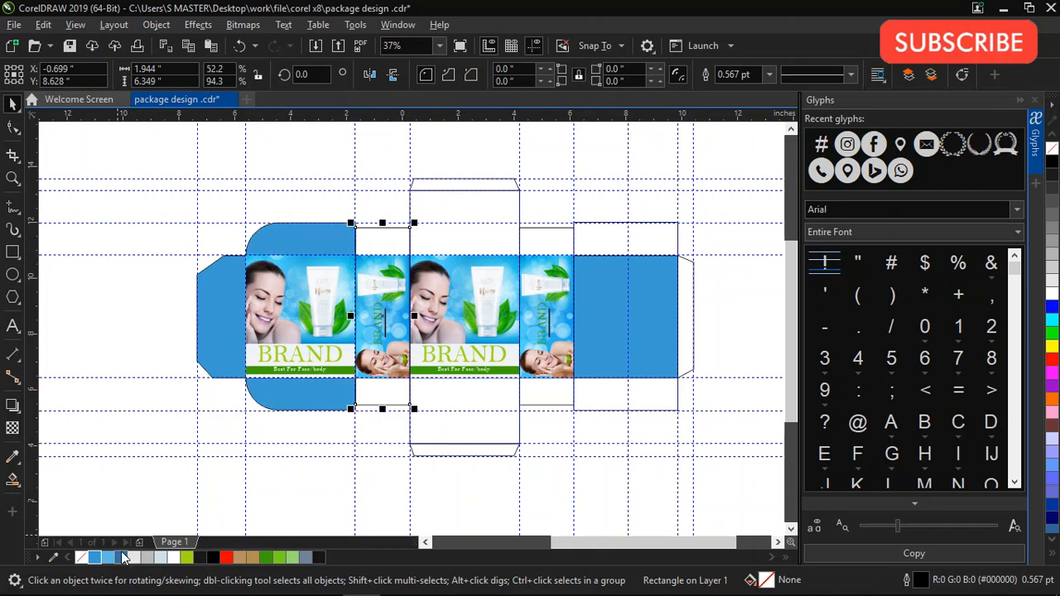
{"action": "left_click", "coordinate": [109, 558]}
{"action": "left_click", "coordinate": [96, 558]}
Fill the second front panel's tall rectangle, the second side panel's flaps, the empty panel's rectangle and the end flap with the same blue.
{"action": "left_click", "coordinate": [469, 225]}
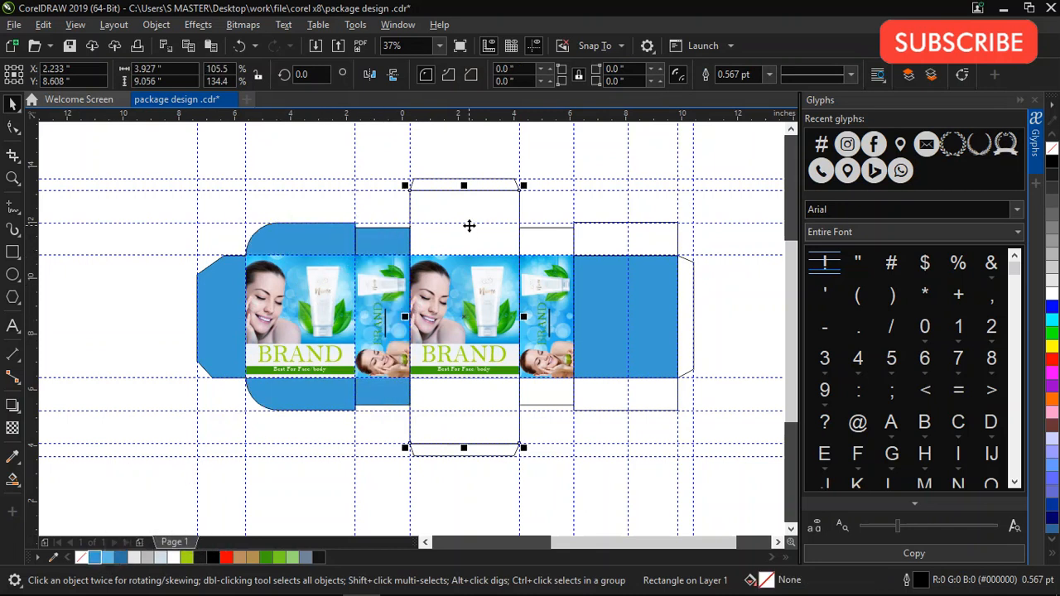
{"action": "left_click", "coordinate": [94, 558]}
{"action": "left_click", "coordinate": [679, 279], "text": "shift"}
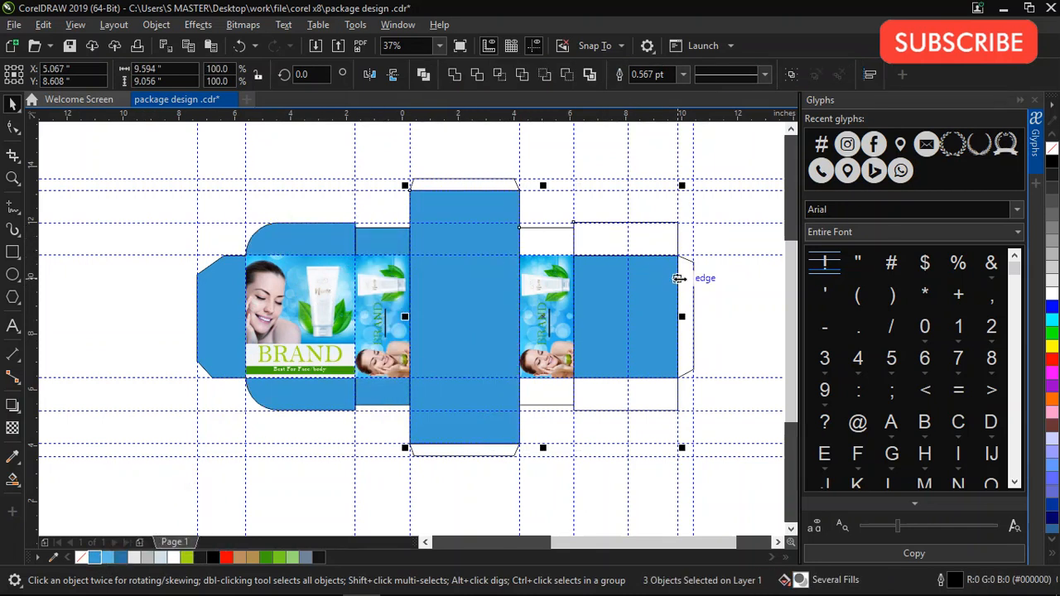
{"action": "left_click", "coordinate": [94, 558]}
{"action": "key", "text": "Escape"}
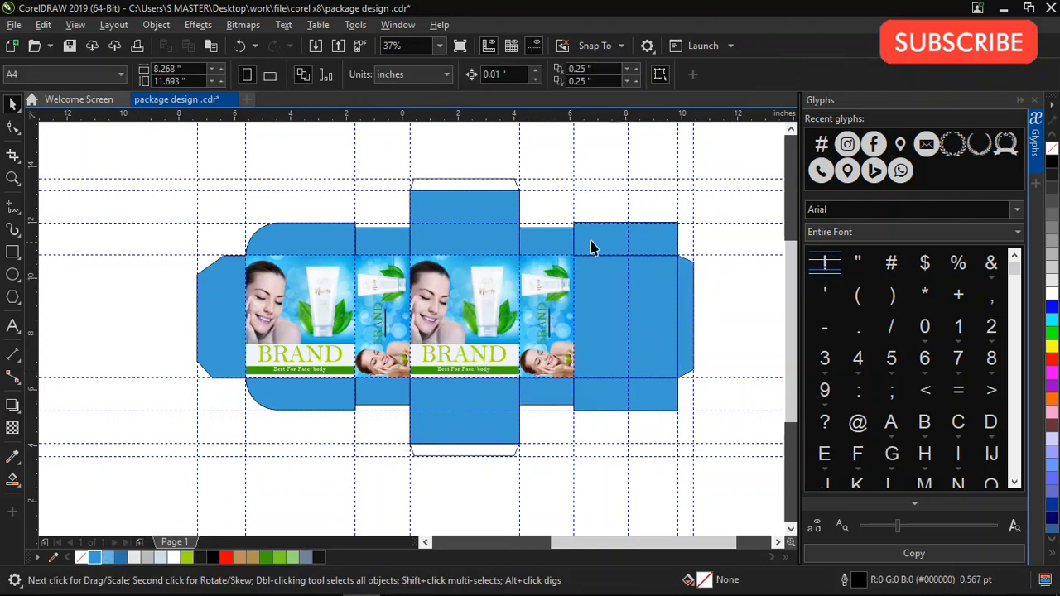
Fill the tapered strips above and below the second front panel's flaps with the same blue.
{"action": "left_click", "coordinate": [474, 187]}
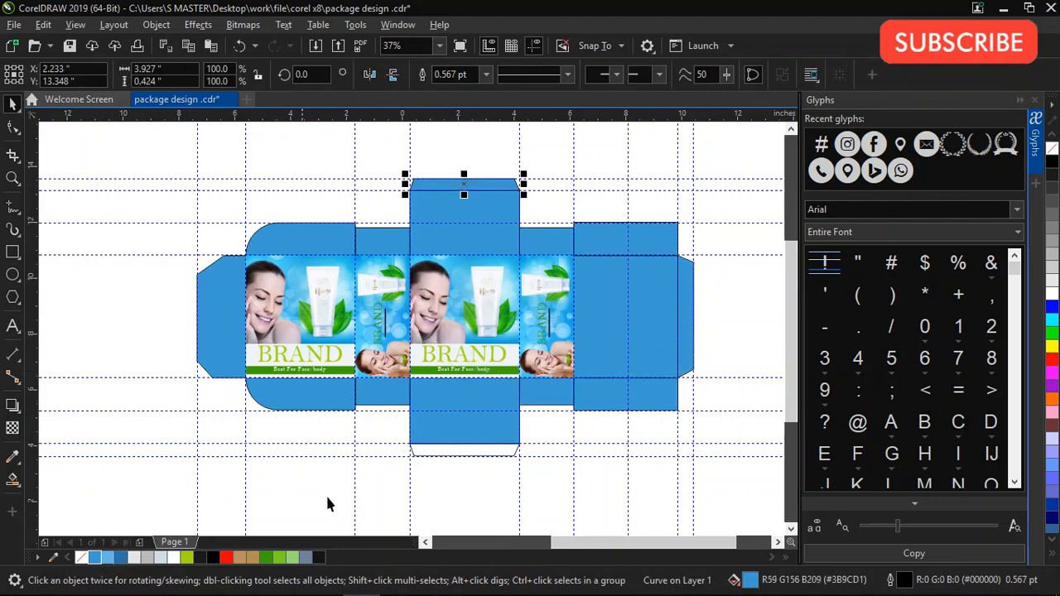
{"action": "key", "text": "Escape"}
{"action": "left_click_drag", "start_coordinate": [401, 321], "coordinate": [357, 300]}
{"action": "left_click_drag", "start_coordinate": [418, 224], "coordinate": [417, 256]}
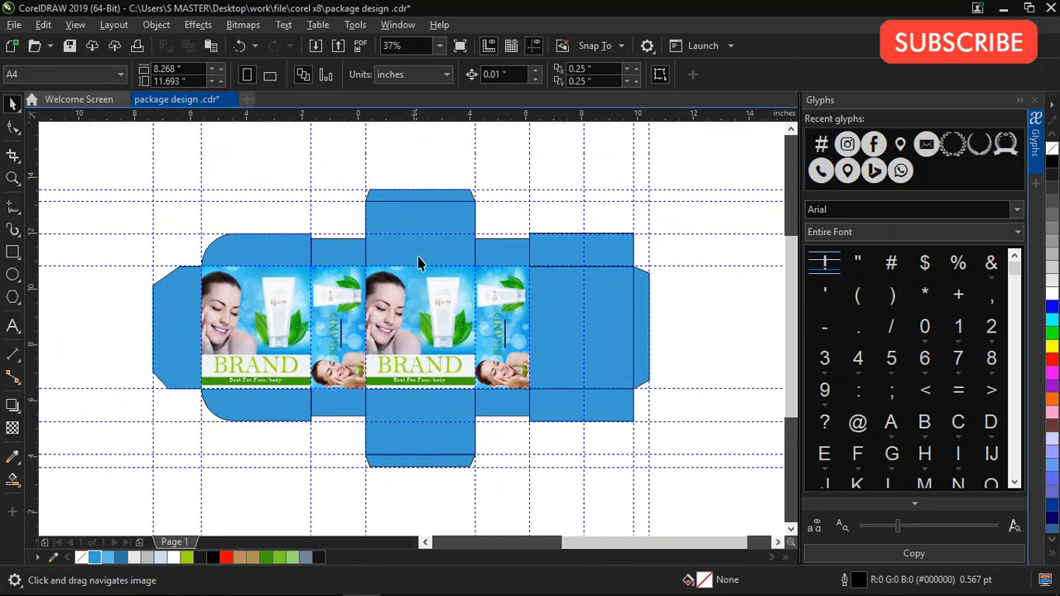
Shorten the empty panel's rectangle to 3.722 × 4.377 in, fitting its upper and lower edges to the front panels' horizontal guidelines.
{"action": "scroll", "coordinate": [623, 261], "scroll_direction": "up", "scroll_amount": 1}
{"action": "left_click", "coordinate": [618, 258]}
{"action": "left_click_drag", "start_coordinate": [543, 213], "coordinate": [542, 283]}
{"action": "scroll", "coordinate": [541, 282], "scroll_direction": "down", "scroll_amount": 1}
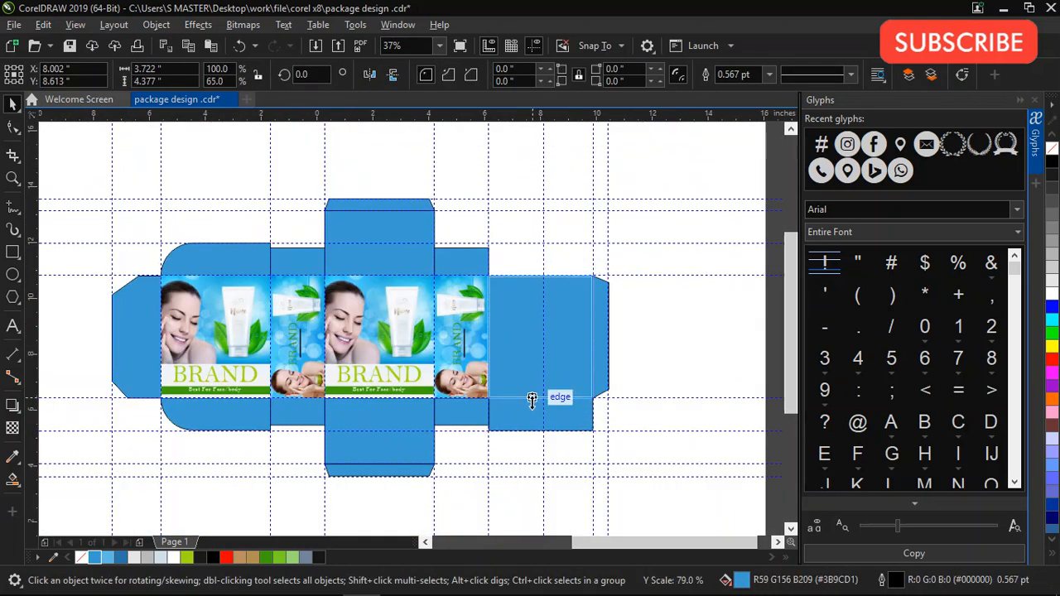